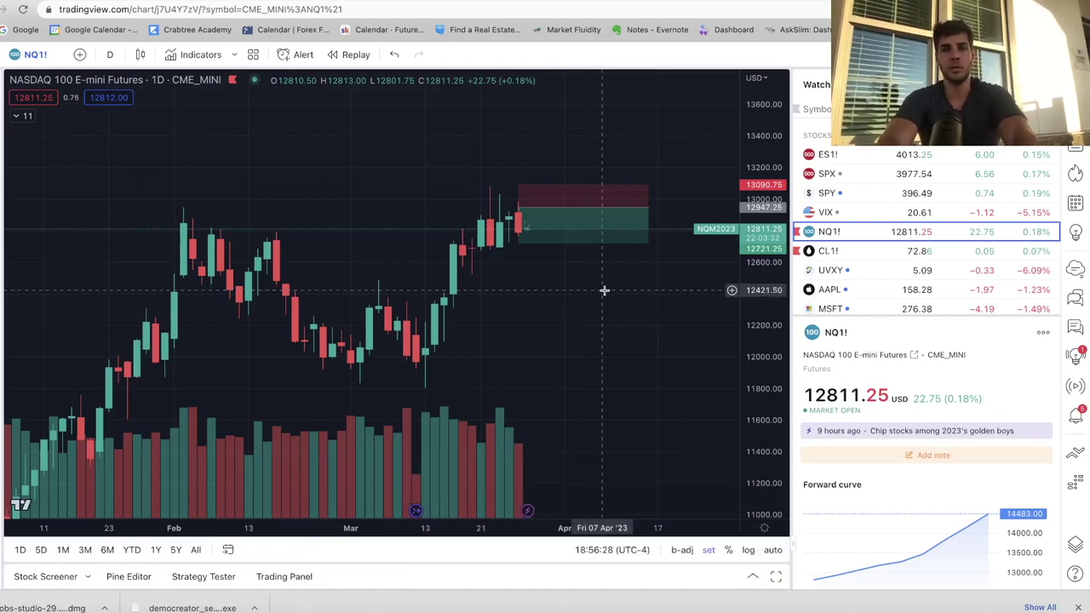
# Zoom and pan the NQ1! daily chart to review the position box near 13090 and 12721
pyautogui.scroll(2, 604, 290)
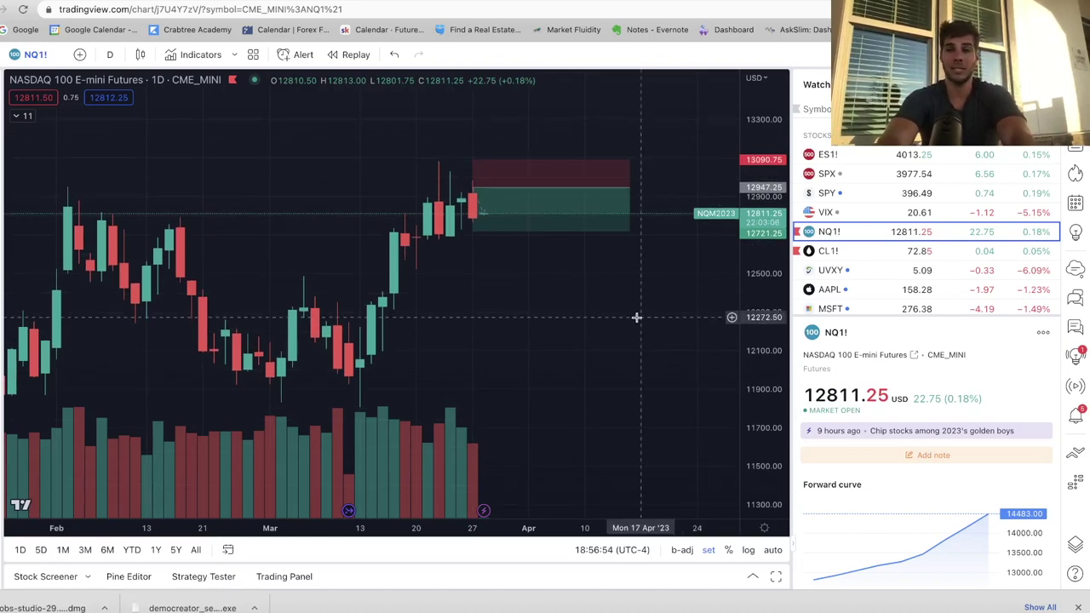
pyautogui.moveTo(636, 316); pyautogui.dragTo(641, 272)
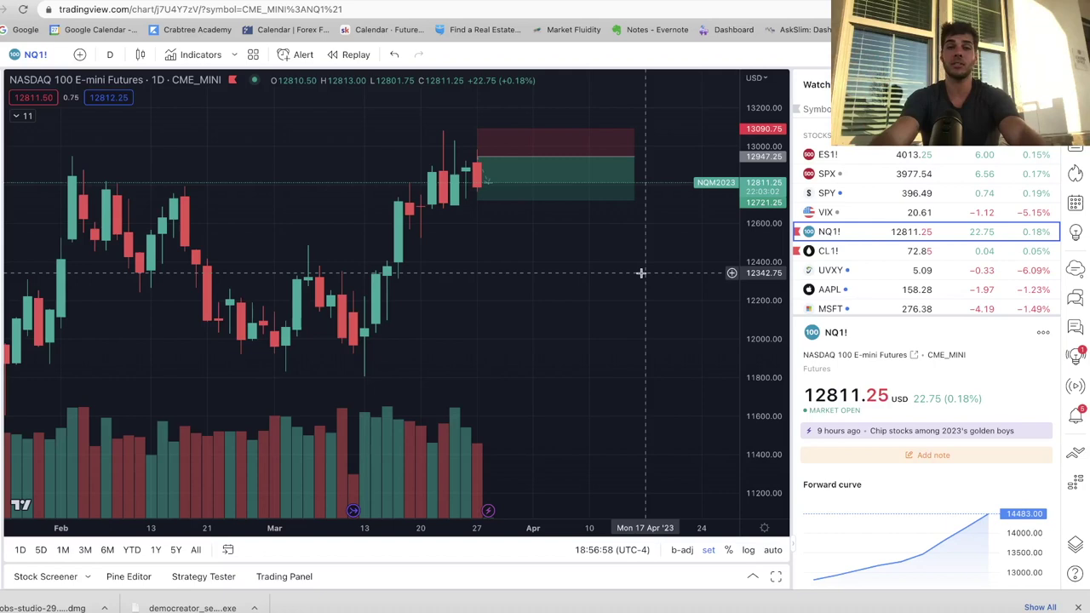
pyautogui.scroll(-2, 914, 275)
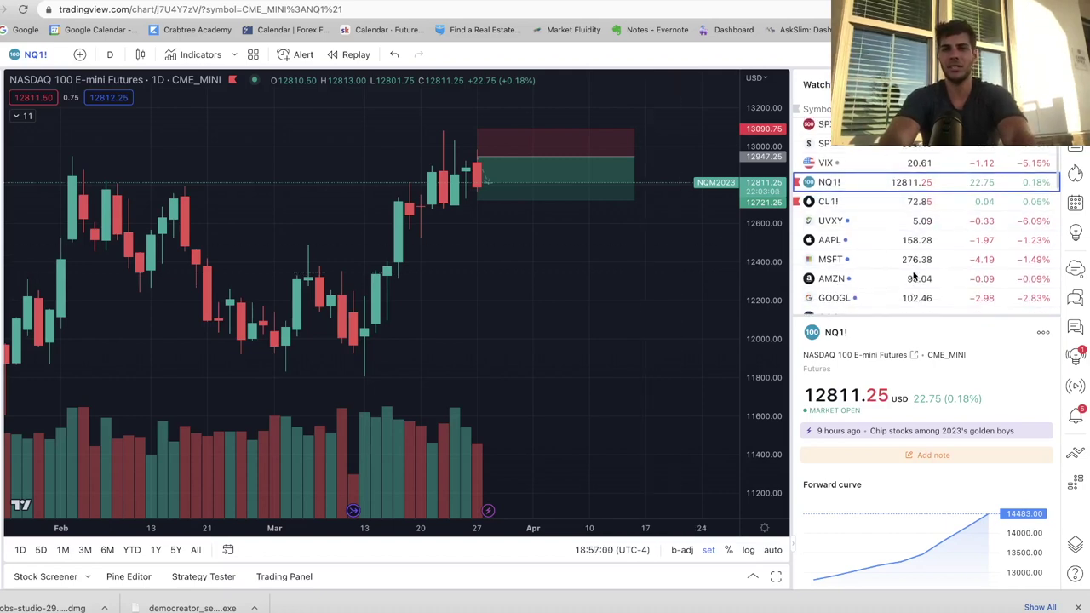
pyautogui.scroll(-2, 913, 275)
pyautogui.scroll(-1, 913, 275)
pyautogui.scroll(1, 912, 226)
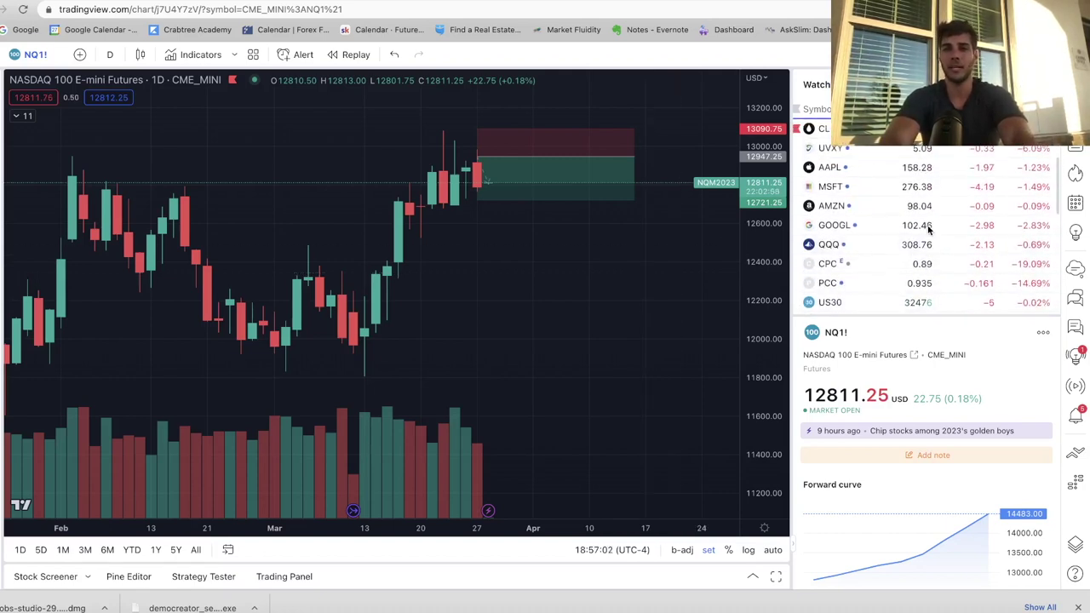
pyautogui.scroll(3, 927, 228)
pyautogui.scroll(1, 928, 228)
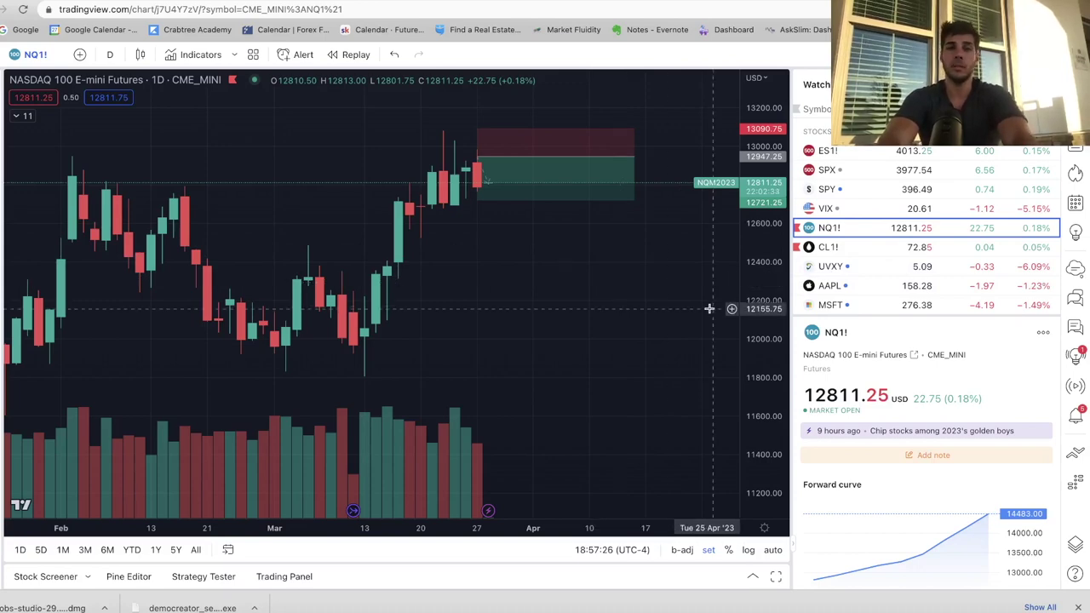
pyautogui.moveTo(680, 304); pyautogui.dragTo(706, 304)
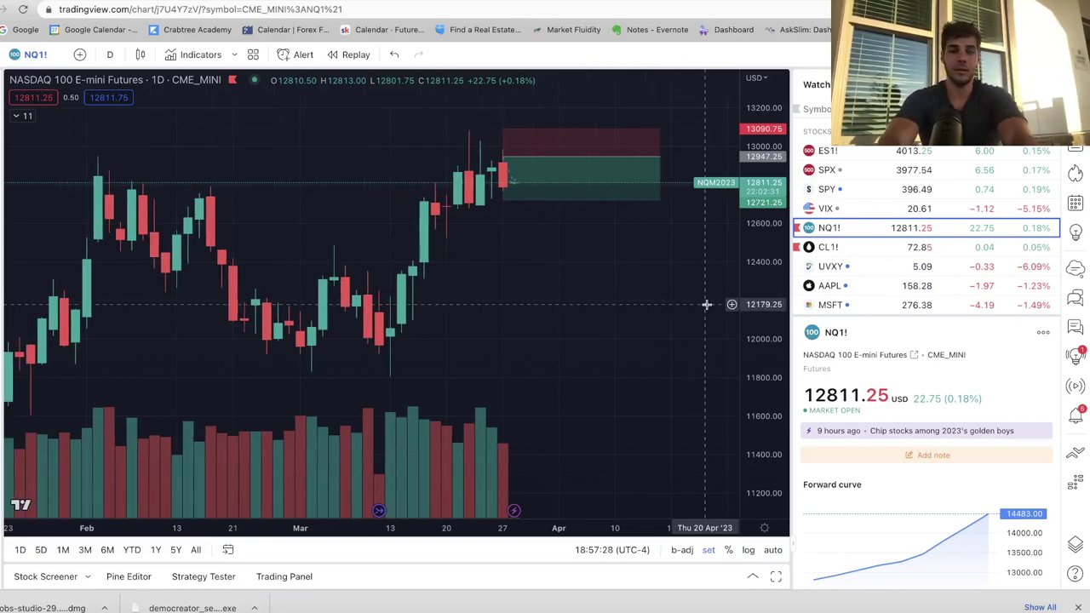
pyautogui.moveTo(630, 309); pyautogui.dragTo(681, 326)
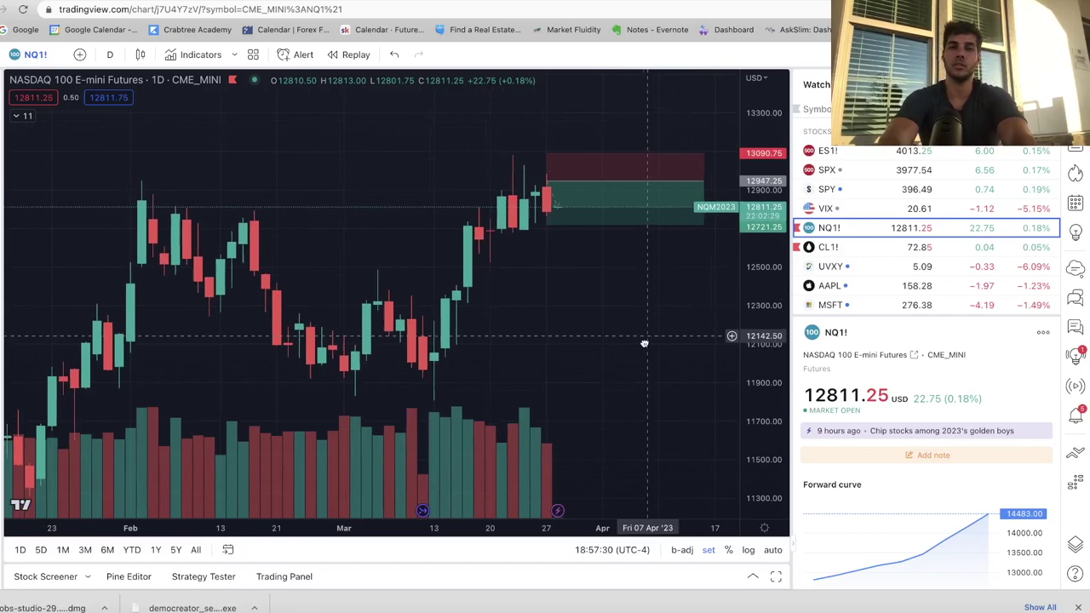
pyautogui.moveTo(880, 151)
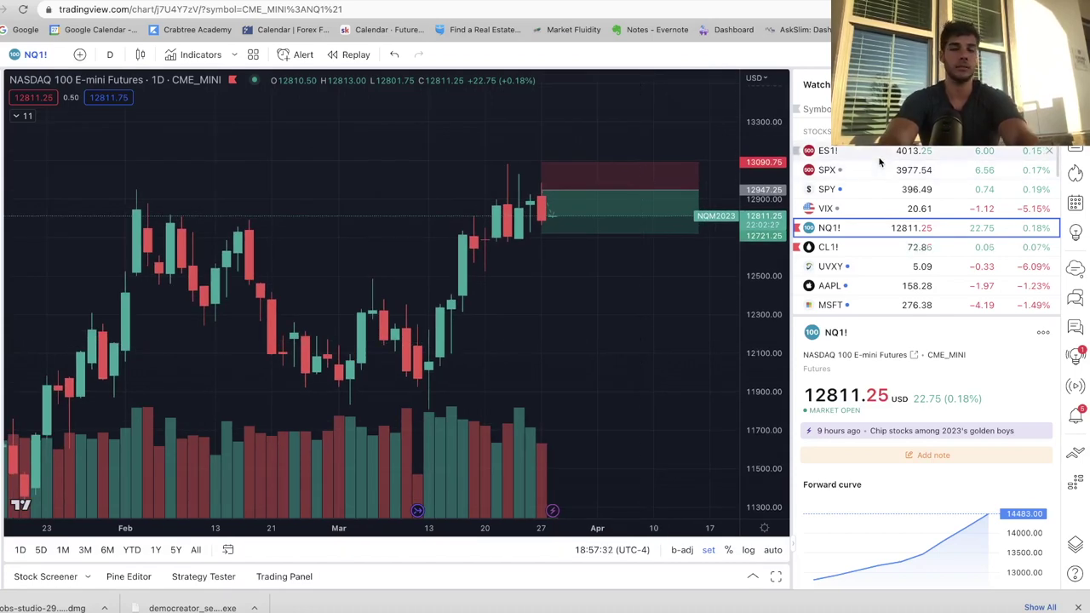
# Switch to ES1! and frame its long position box (target 4075.75, stop 3934.75) past the last candle
pyautogui.click(880, 154)
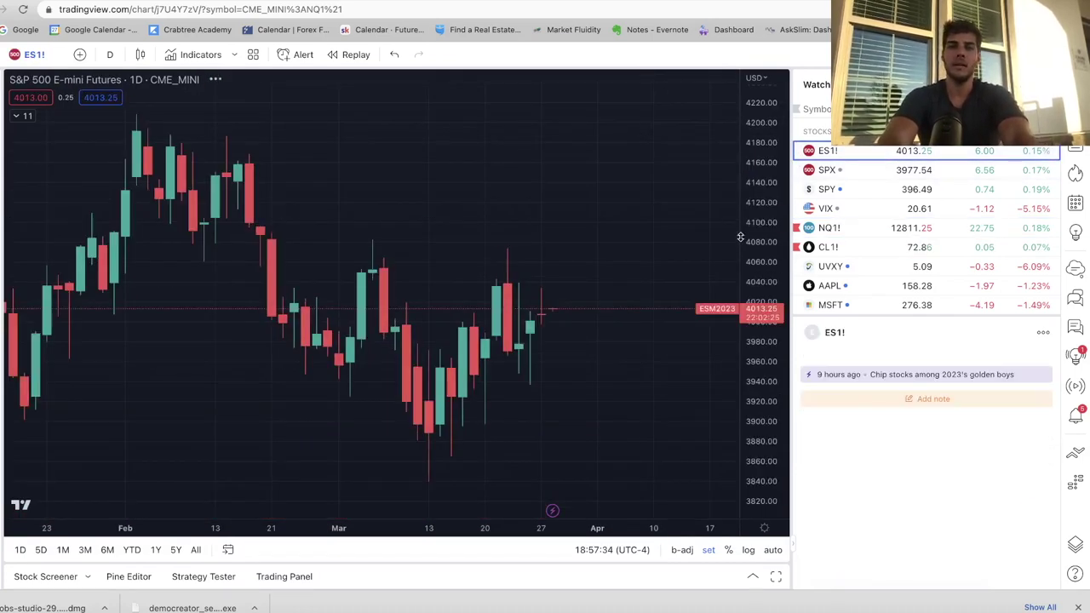
pyautogui.hscroll(2, 468, 249)
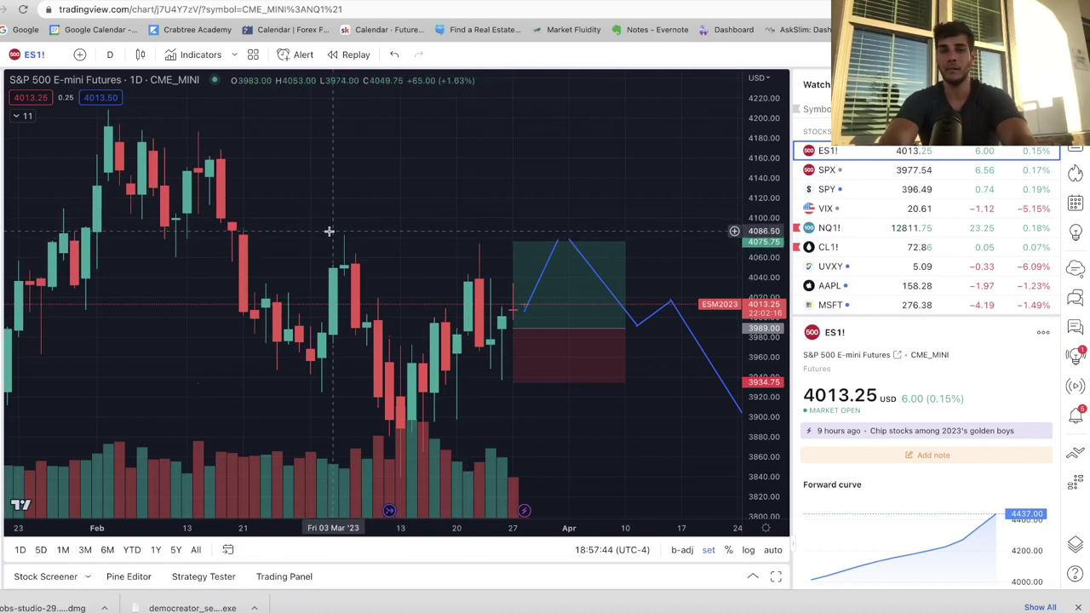
pyautogui.moveTo(569, 281)
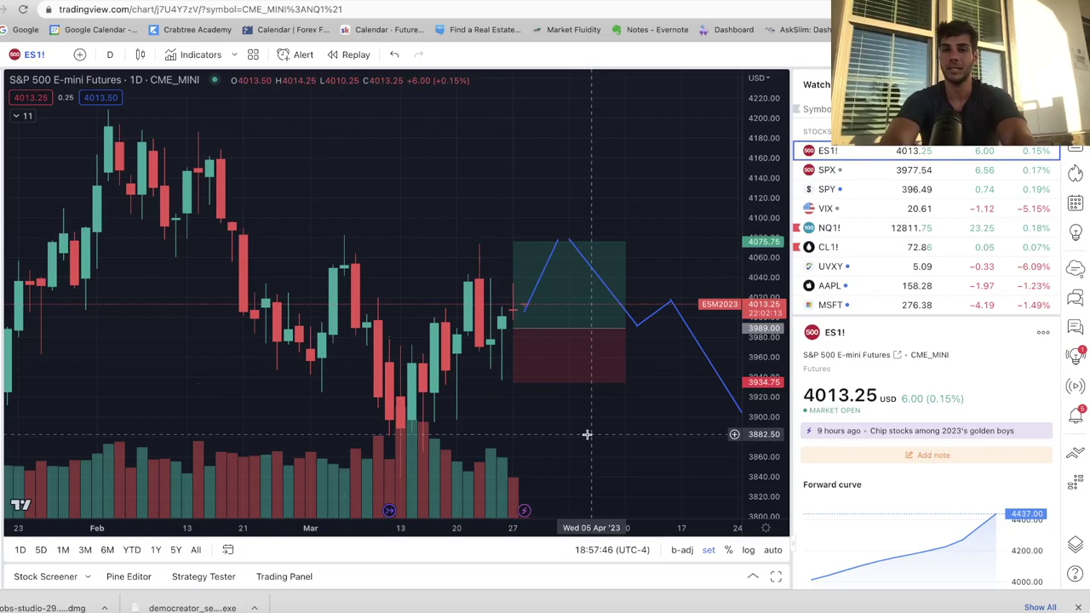
pyautogui.moveTo(577, 430); pyautogui.dragTo(576, 374)
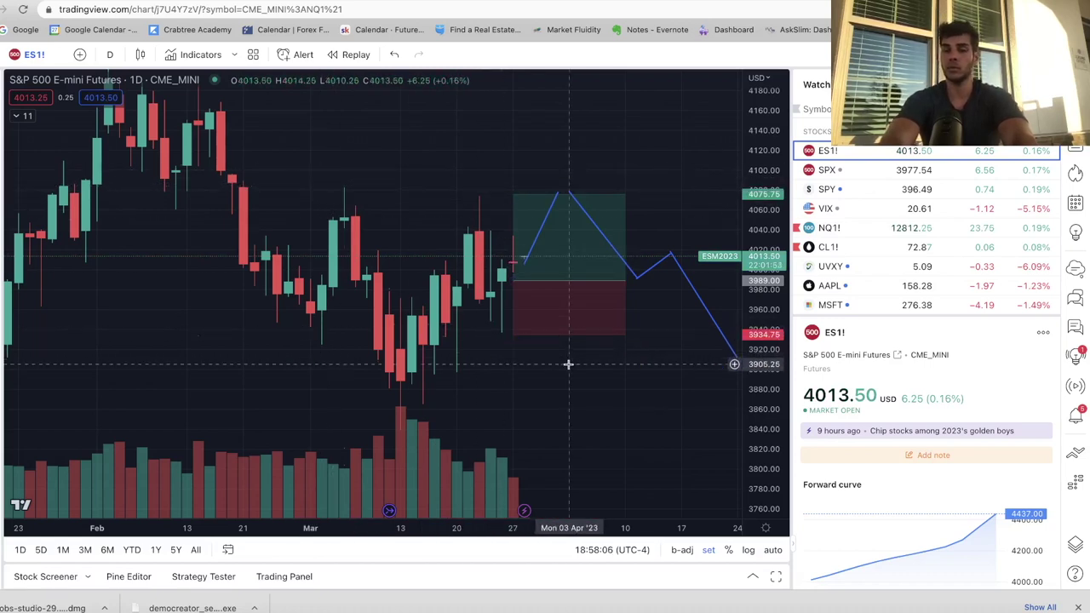
pyautogui.click(514, 272)
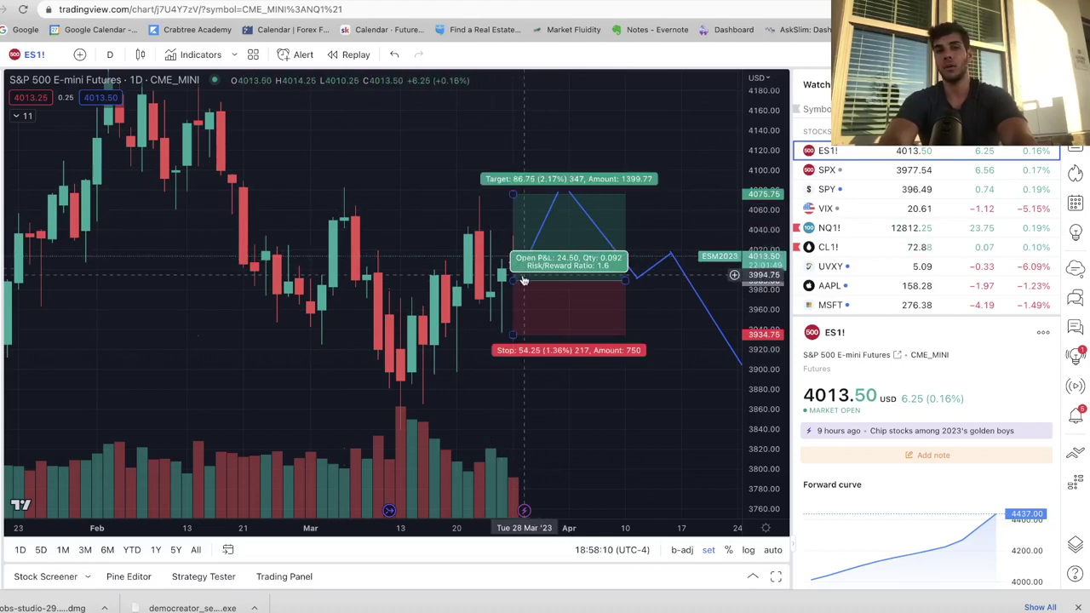
pyautogui.click(516, 337)
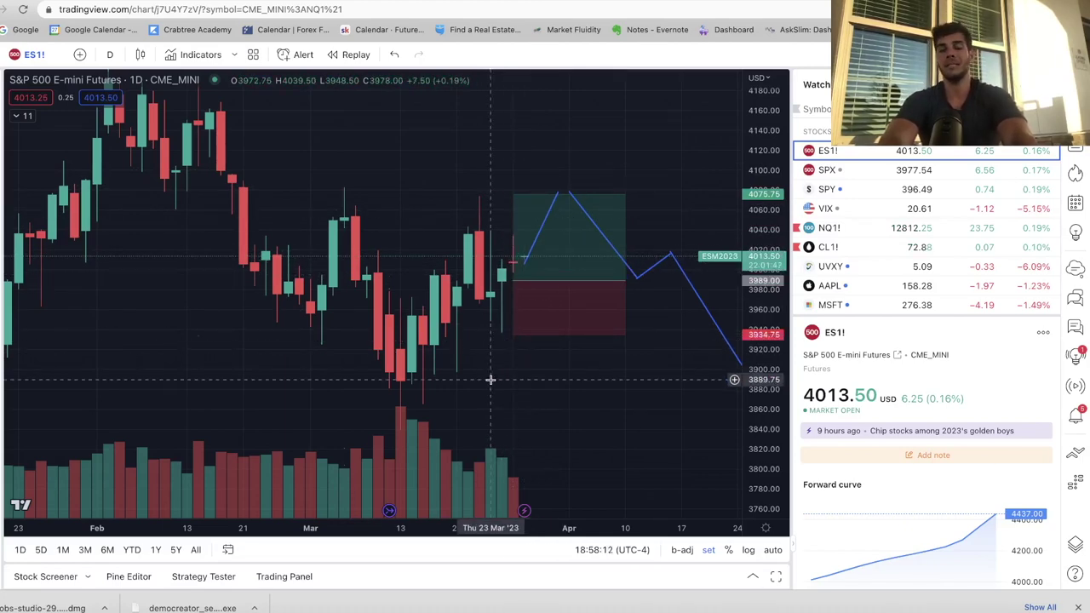
pyautogui.hscroll(3, 490, 380)
pyautogui.hscroll(3, 491, 380)
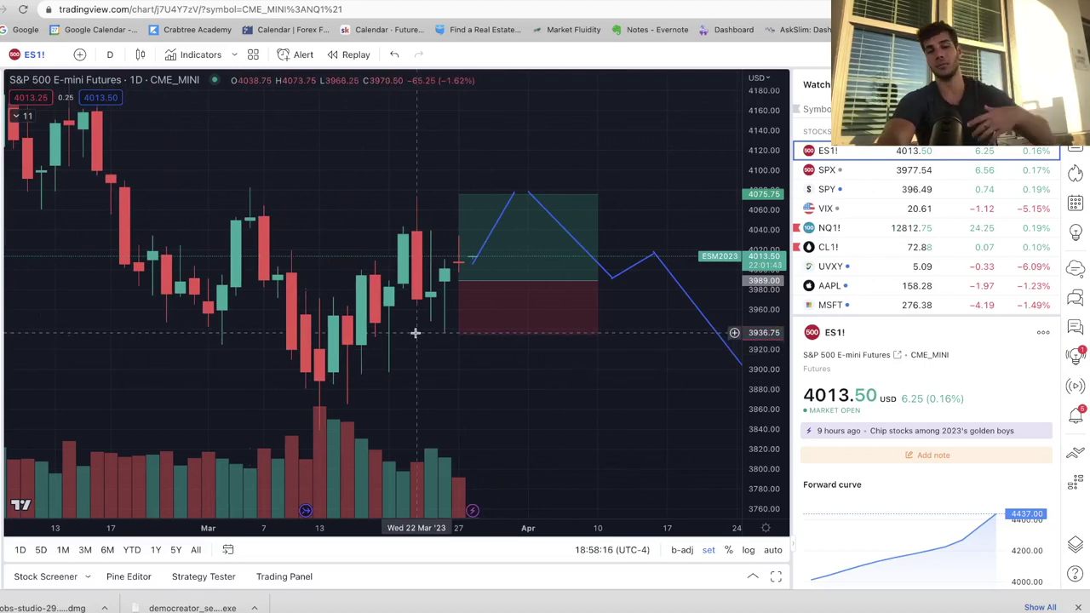
pyautogui.click(467, 308)
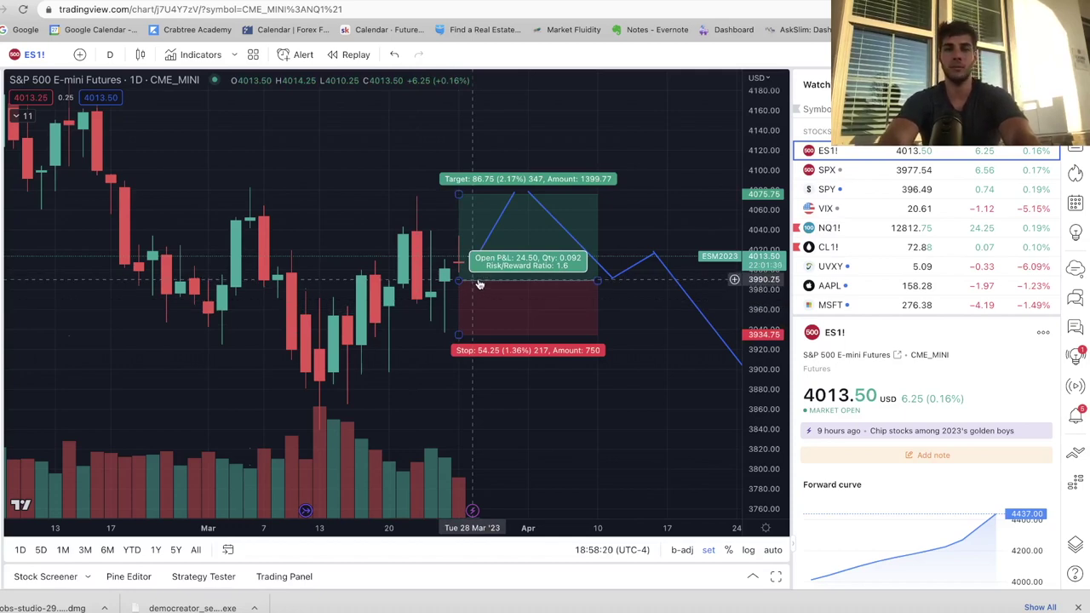
pyautogui.moveTo(477, 281)
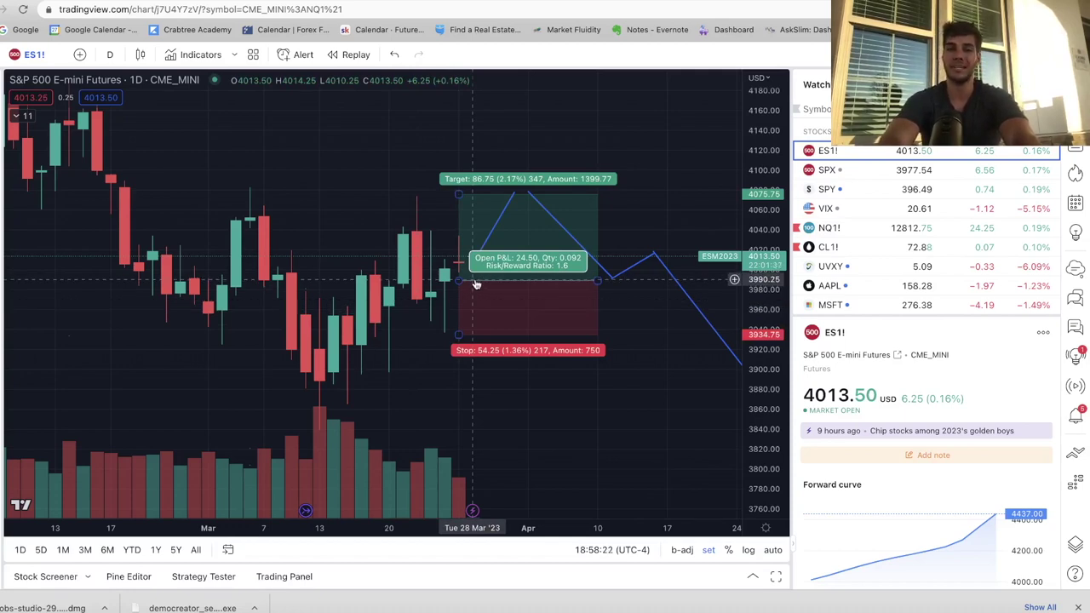
pyautogui.click(441, 323)
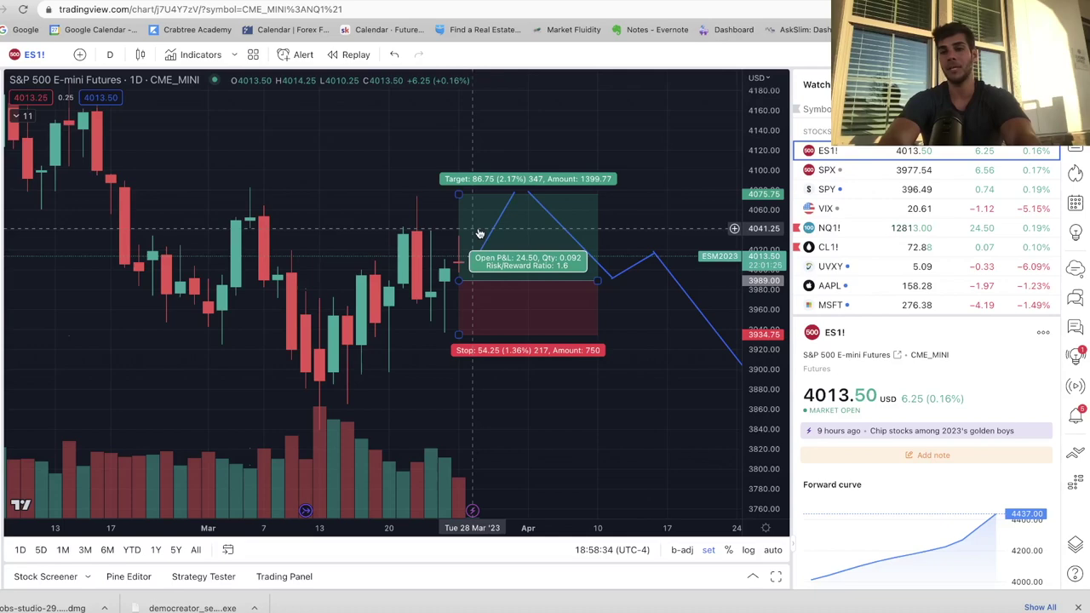
pyautogui.press('Down')
pyautogui.press('Down')
pyautogui.press('Down')
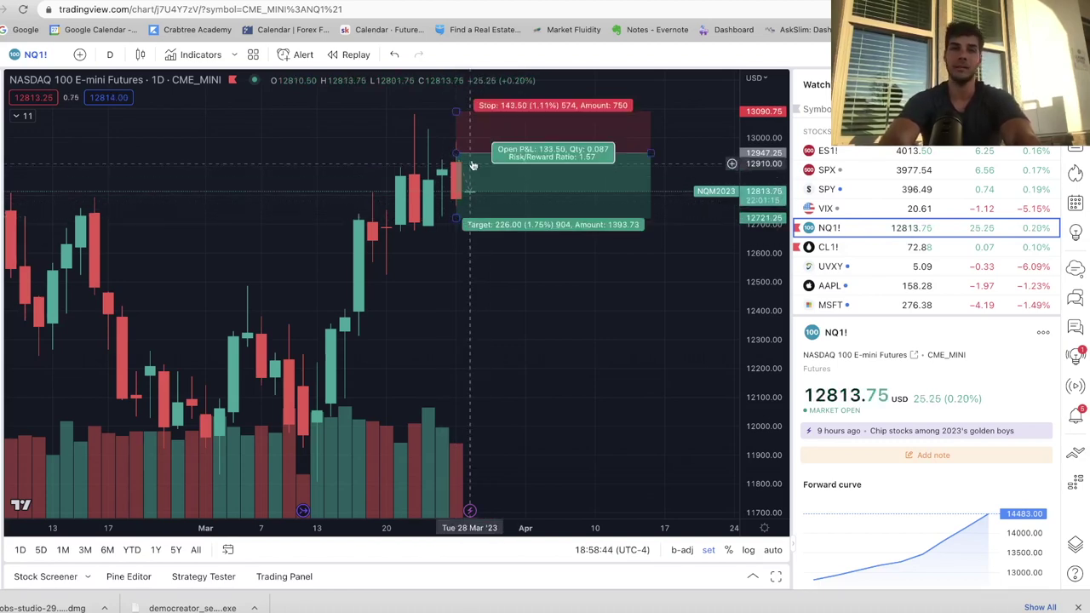
pyautogui.click(885, 151)
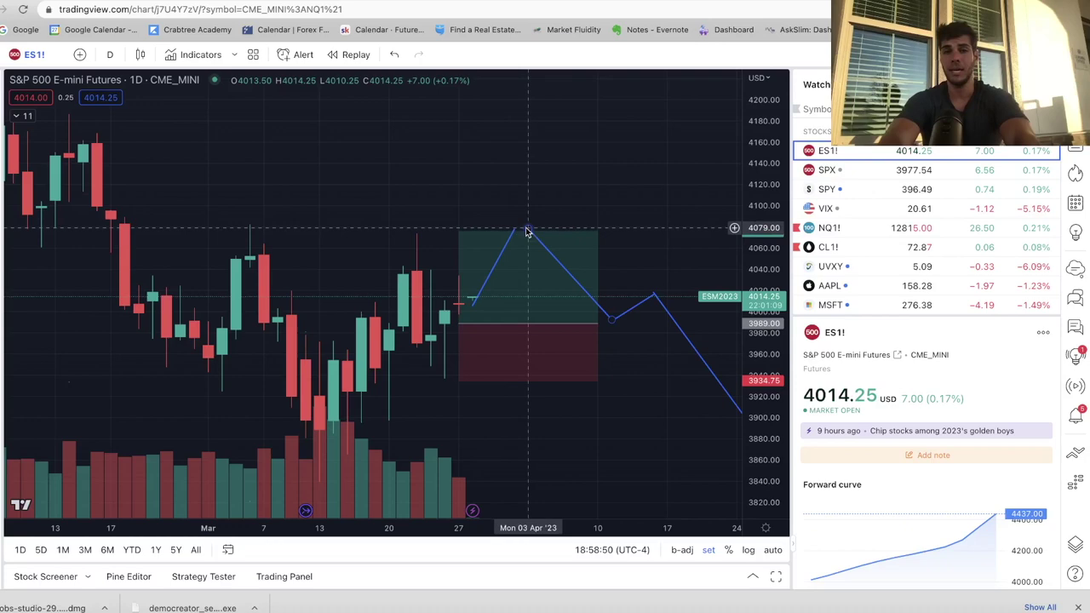
pyautogui.moveTo(528, 281)
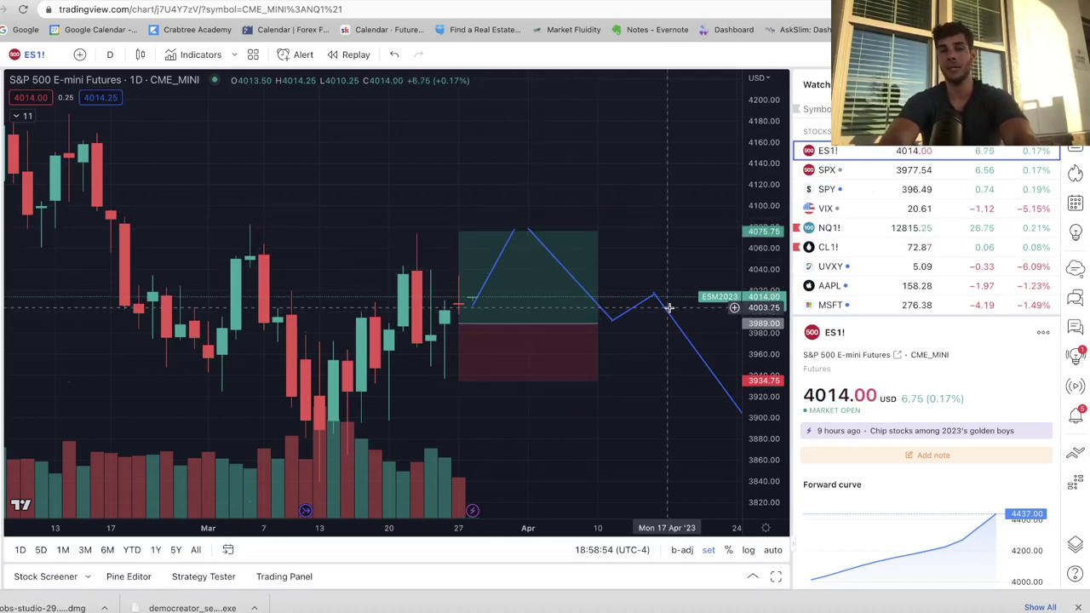
# Zoom out to November and compress the price scale so the whole projected ES path fits
pyautogui.scroll(-2, 673, 307)
pyautogui.scroll(-2, 664, 350)
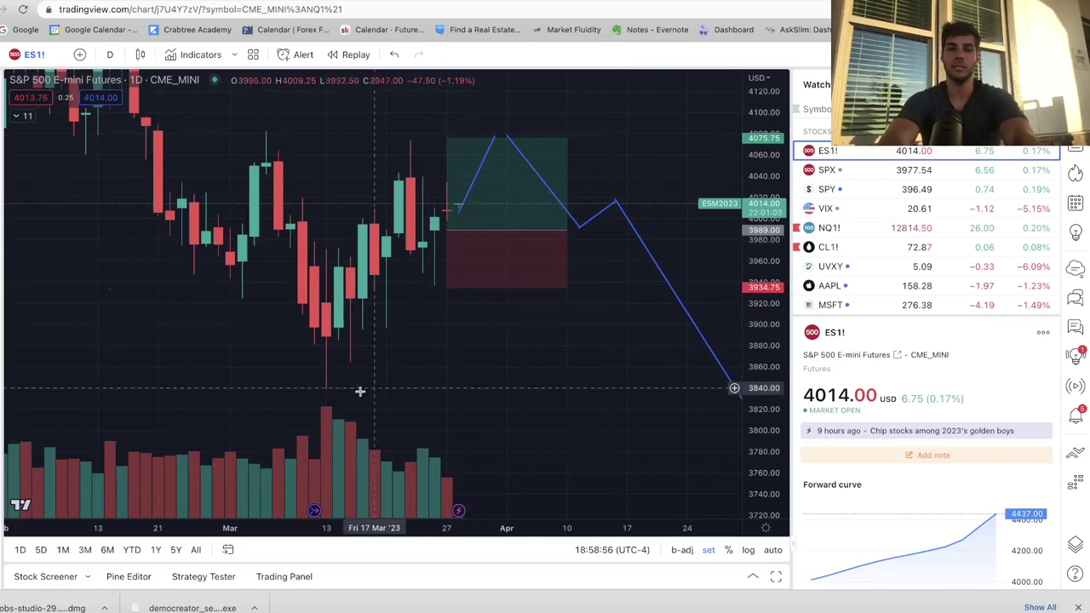
pyautogui.scroll(-2, 331, 396)
pyautogui.scroll(-1, 323, 401)
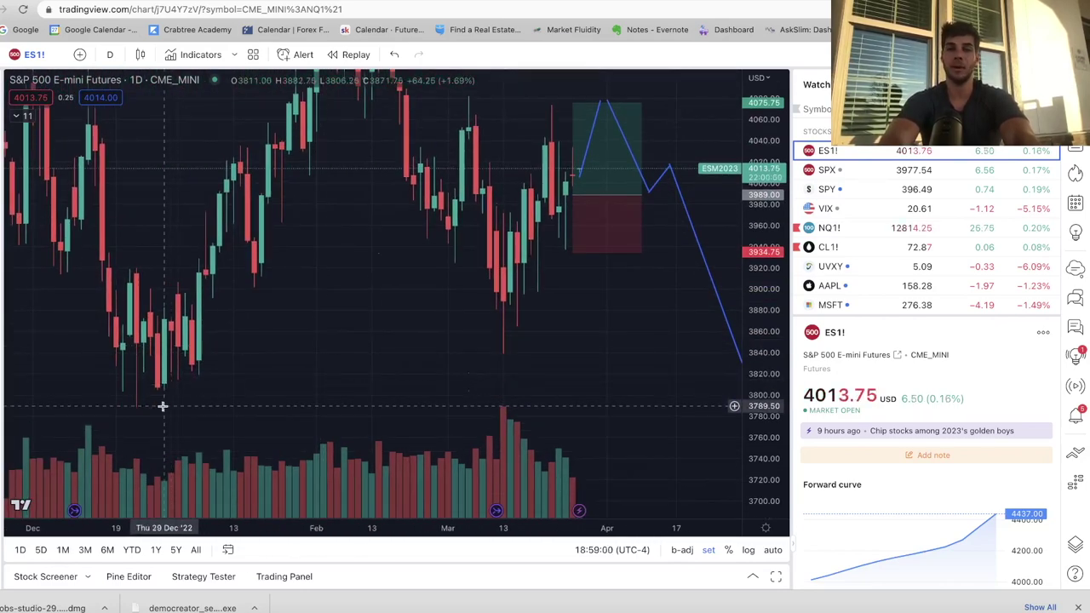
pyautogui.hscroll(5, 309, 370)
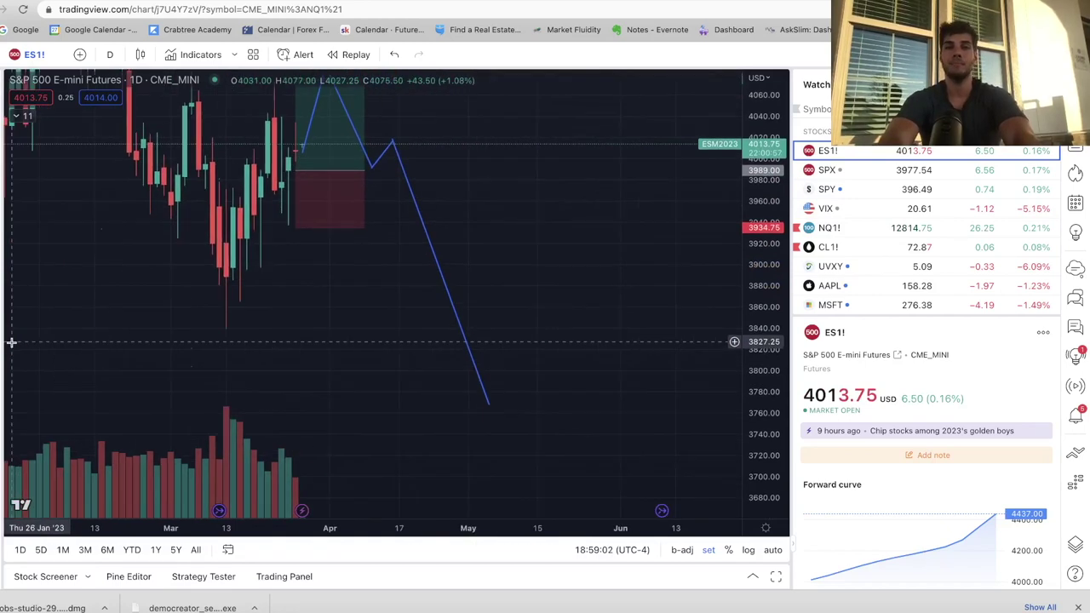
pyautogui.scroll(-1, 210, 353)
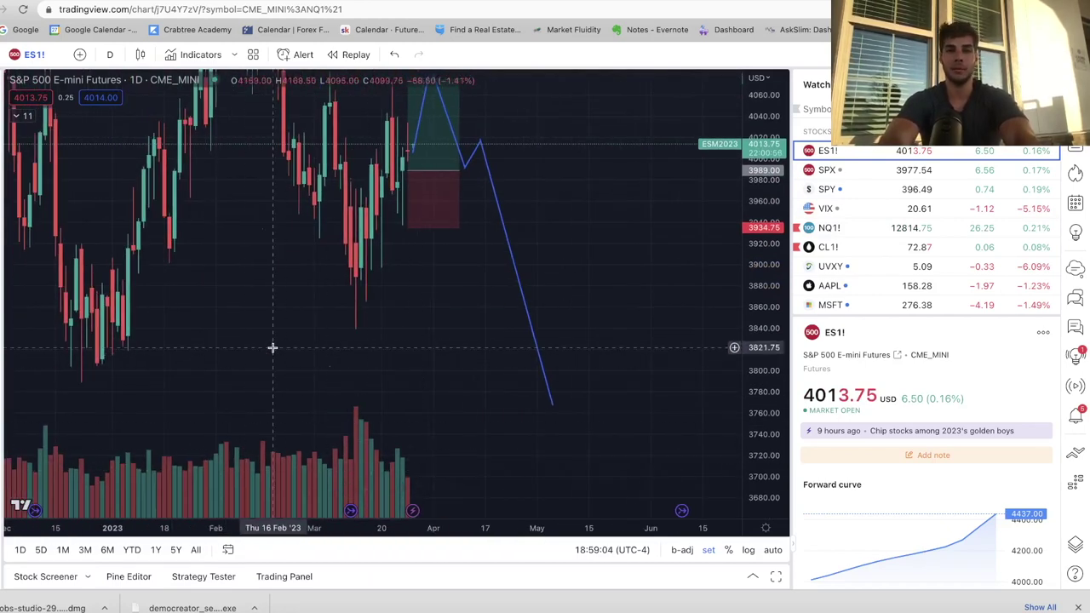
pyautogui.moveTo(273, 348); pyautogui.dragTo(499, 341)
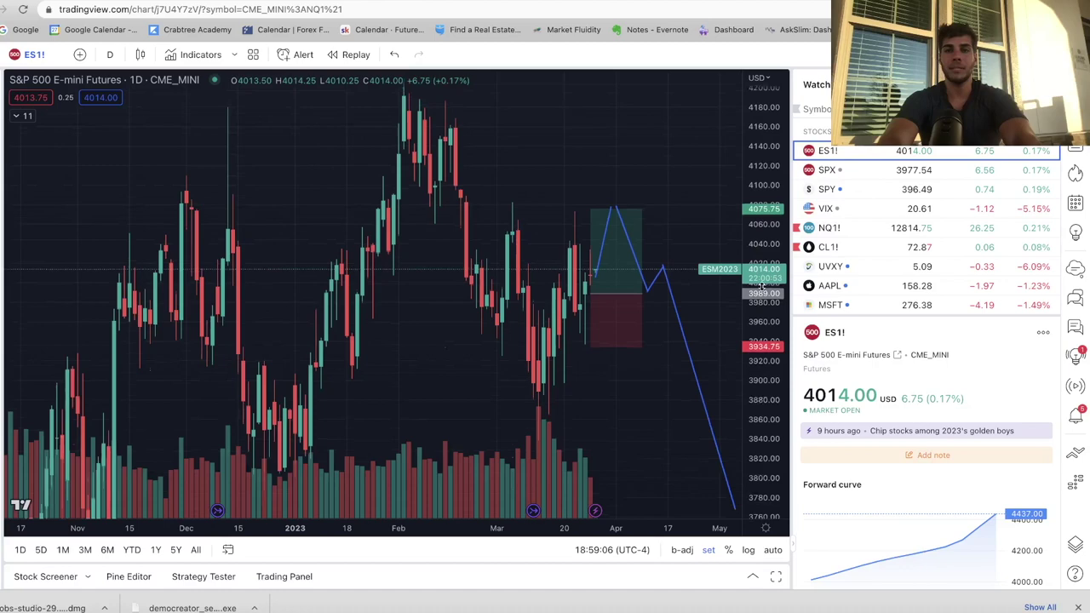
pyautogui.moveTo(753, 293); pyautogui.dragTo(749, 397)
pyautogui.moveTo(592, 369); pyautogui.dragTo(496, 339)
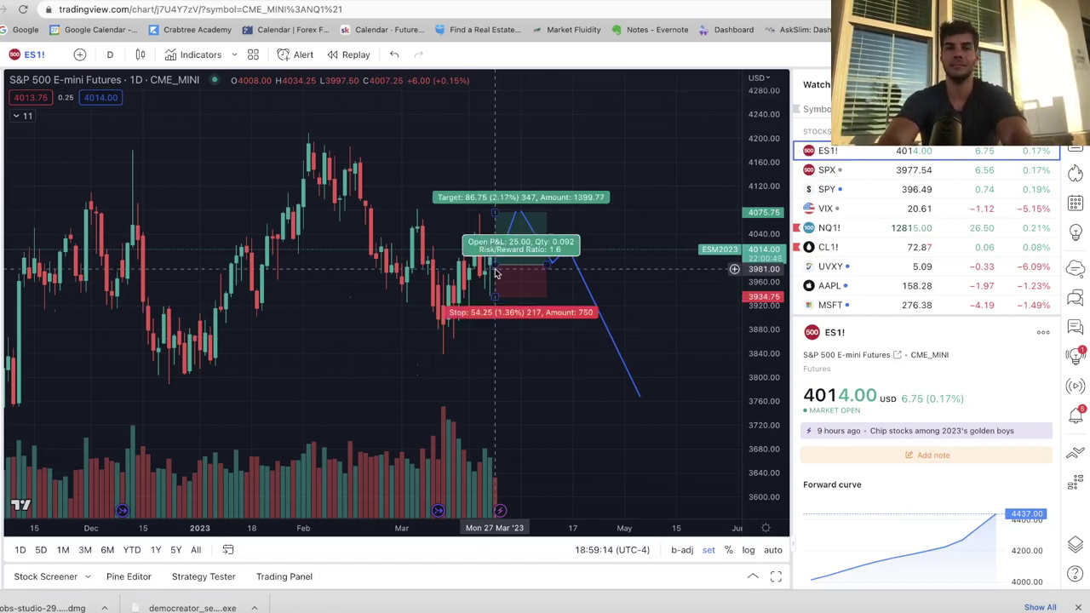
# Zoom back in and switch to NQ1!, showing its 143.50 stop and 226.00 target
pyautogui.scroll(1, 477, 282)
pyautogui.scroll(1, 400, 305)
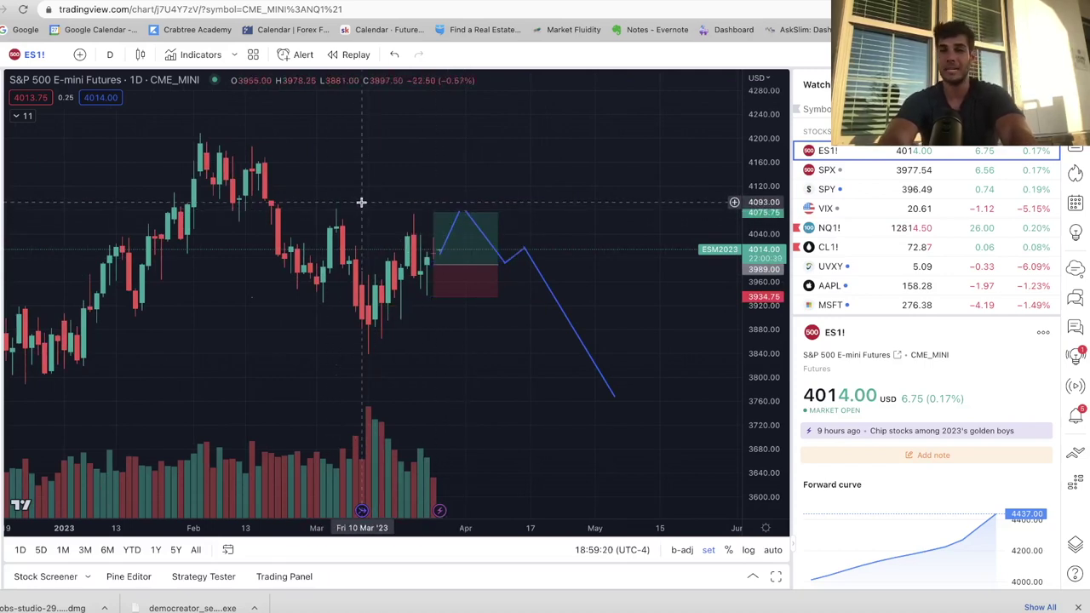
pyautogui.click(992, 228)
# Reframe the NQ1! position setup, then load ES1! showing an 86.75 target, 54.25 stop and 1.6 R/R
pyautogui.scroll(3, 438, 264)
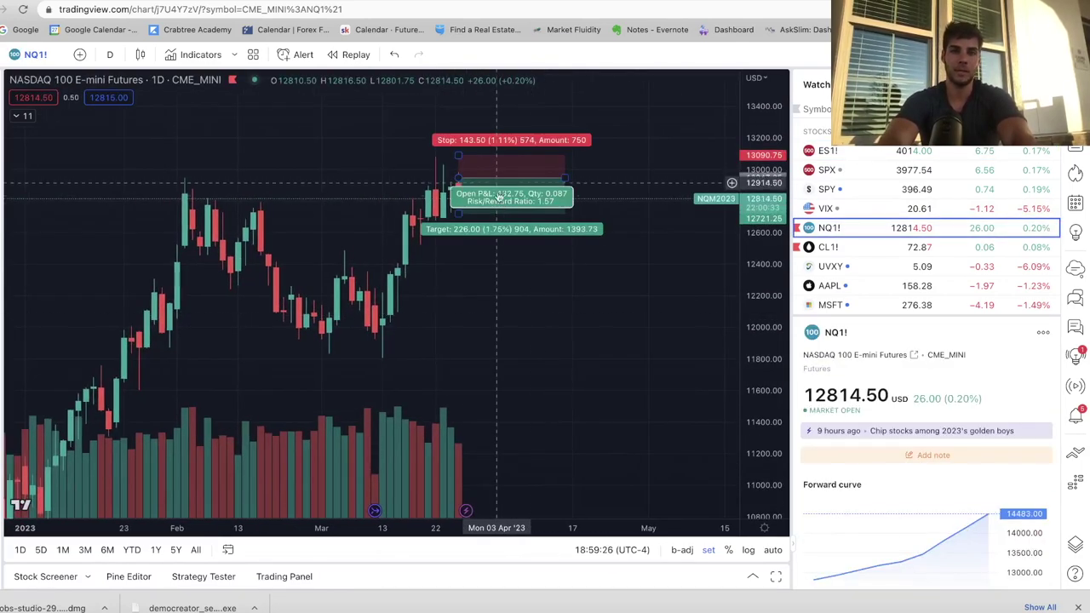
pyautogui.scroll(2, 499, 246)
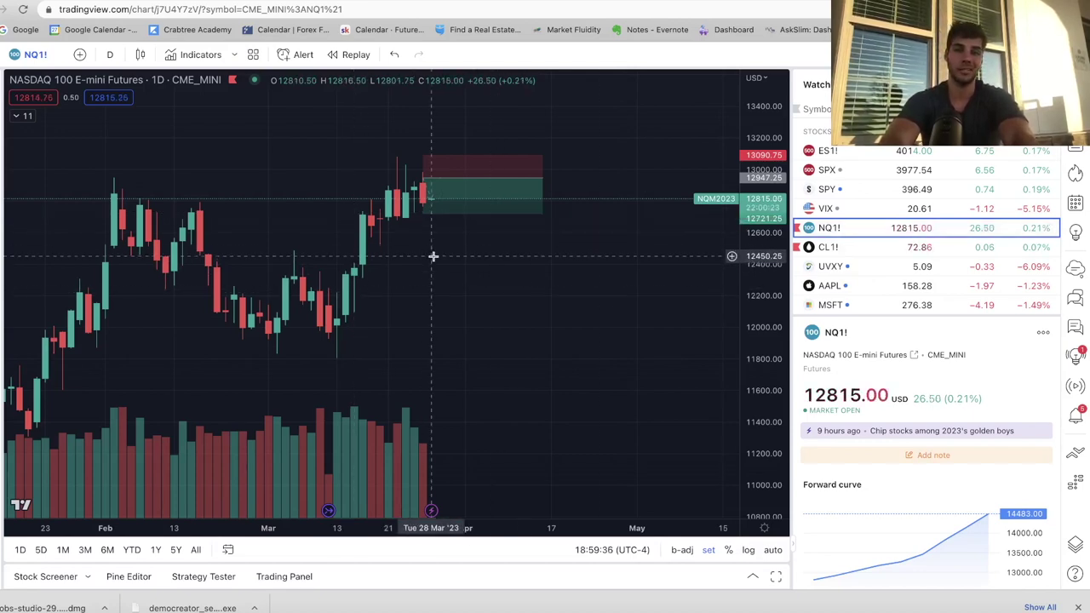
pyautogui.moveTo(389, 264); pyautogui.dragTo(483, 270)
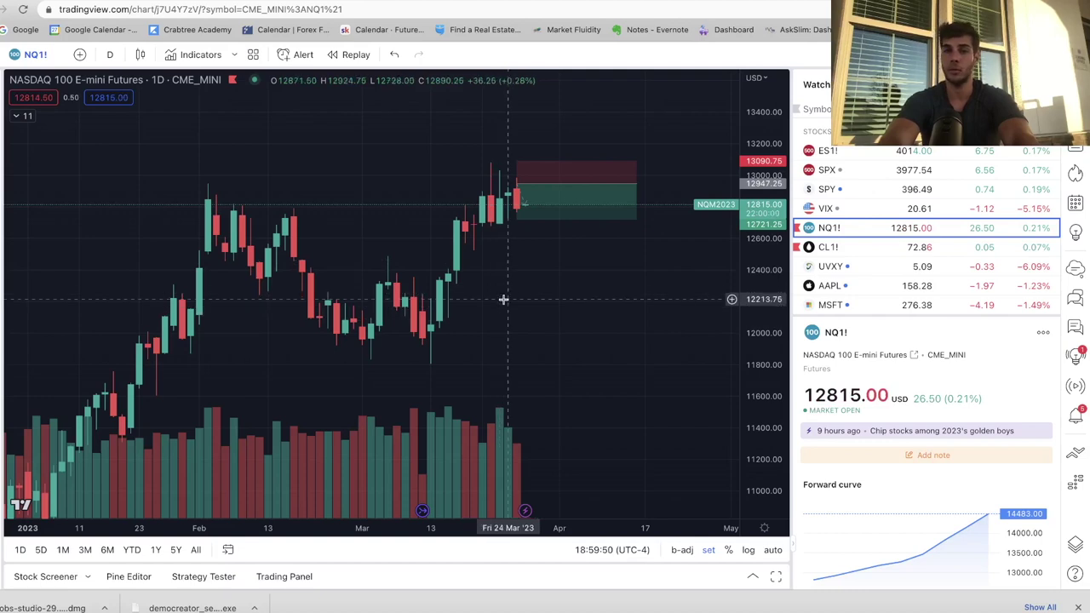
pyautogui.moveTo(507, 298); pyautogui.dragTo(444, 293)
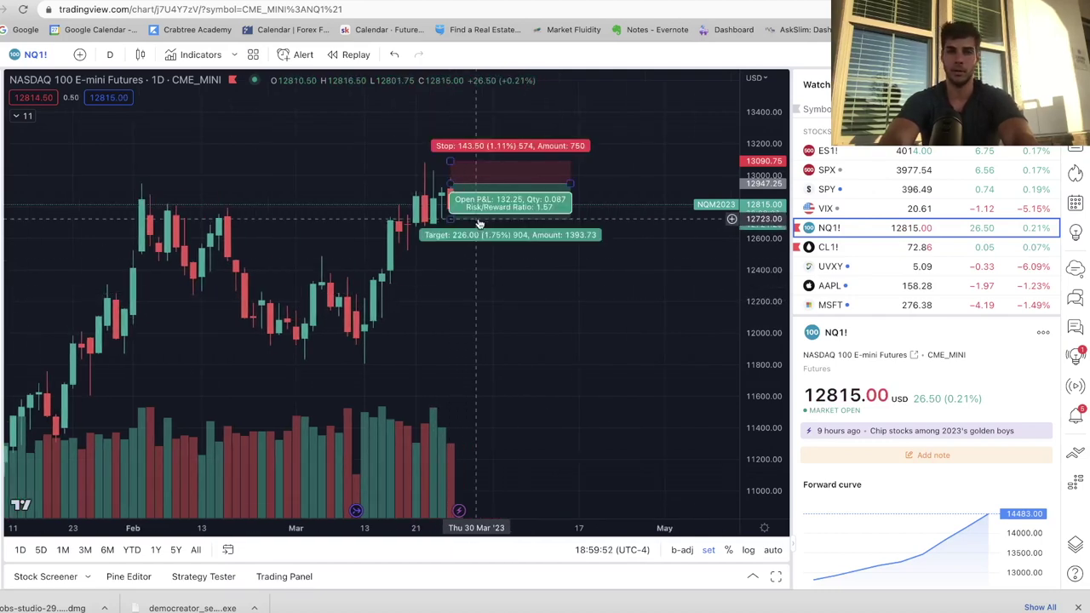
pyautogui.moveTo(454, 233); pyautogui.dragTo(432, 254)
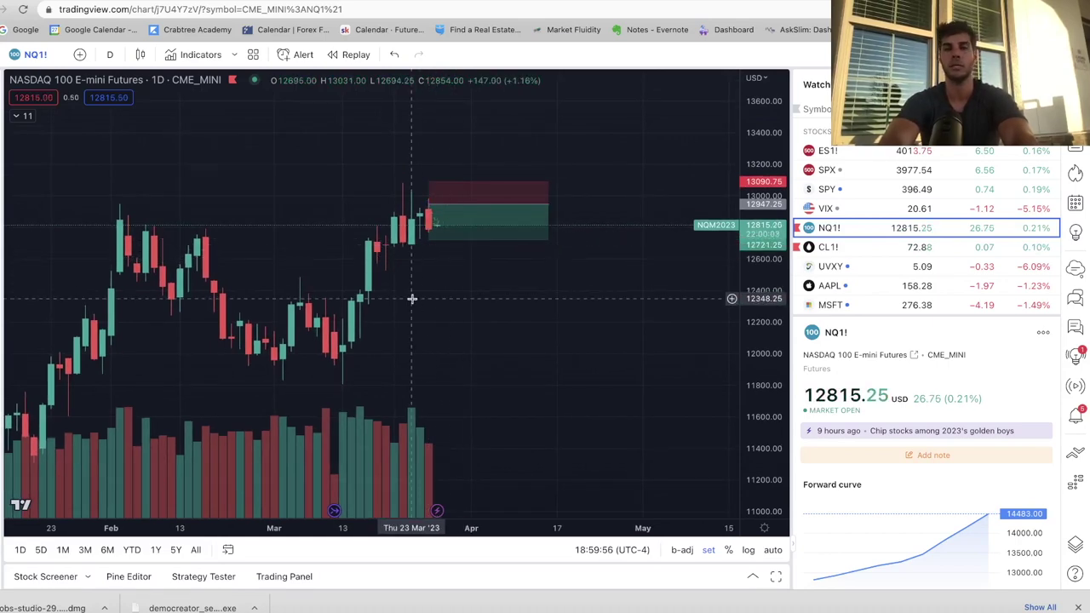
pyautogui.moveTo(411, 297); pyautogui.dragTo(479, 292)
pyautogui.click(855, 153)
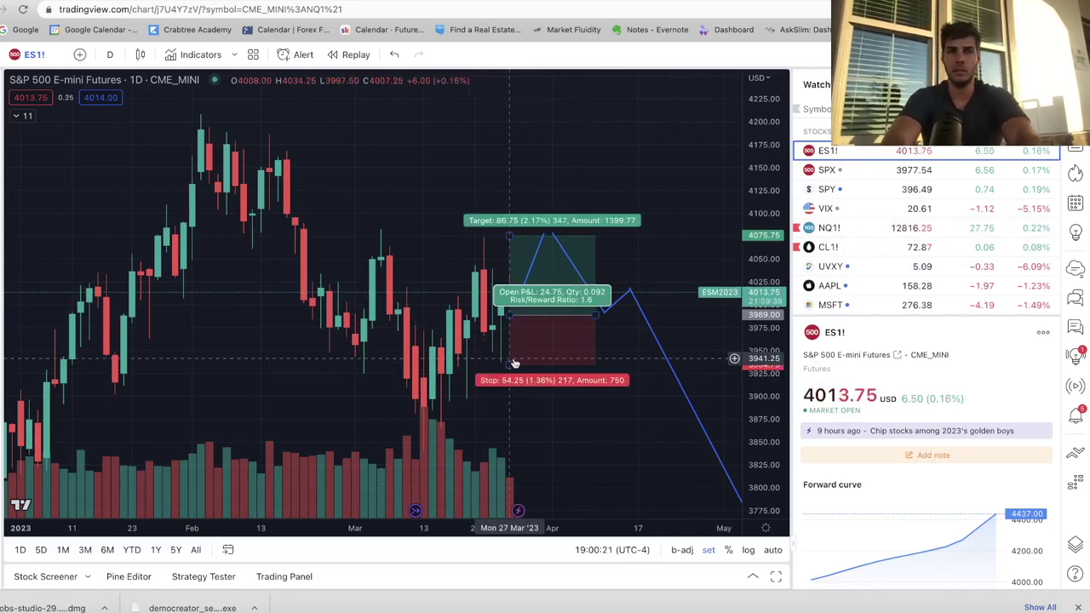
pyautogui.moveTo(562, 340)
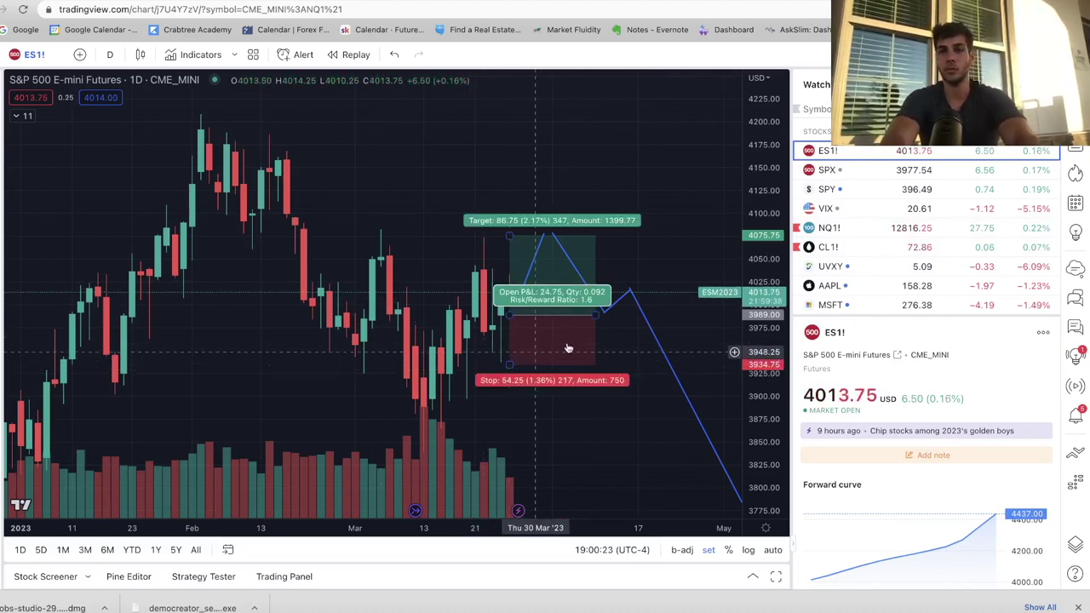
pyautogui.moveTo(613, 397)
pyautogui.mouseDown()
pyautogui.moveTo(596, 363)
pyautogui.moveTo(578, 356)
pyautogui.mouseUp()
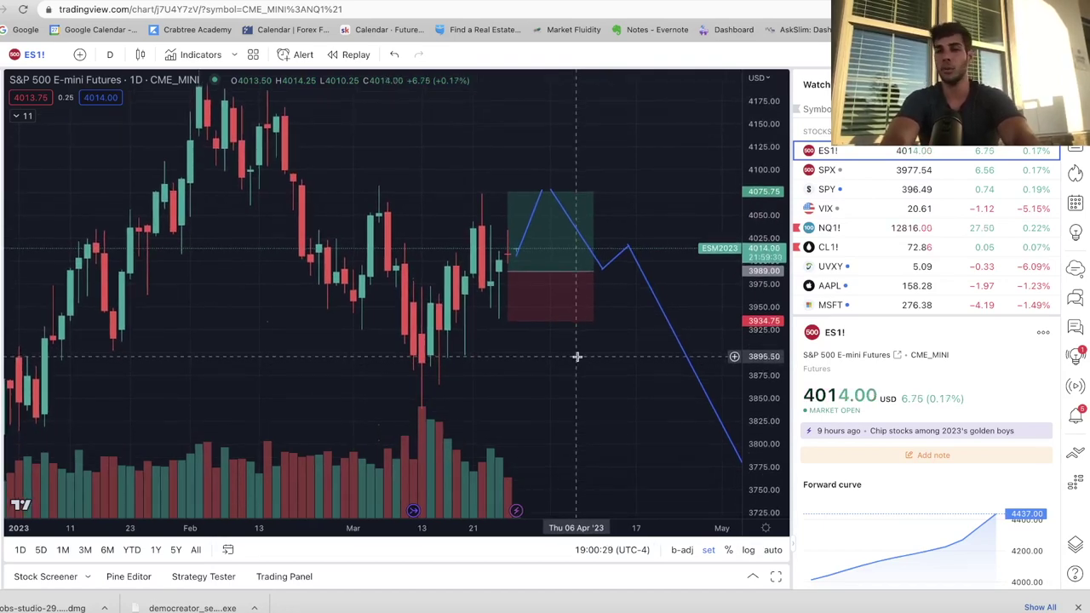
pyautogui.moveTo(564, 355)
pyautogui.mouseDown()
pyautogui.moveTo(518, 308)
pyautogui.moveTo(516, 318)
pyautogui.mouseUp()
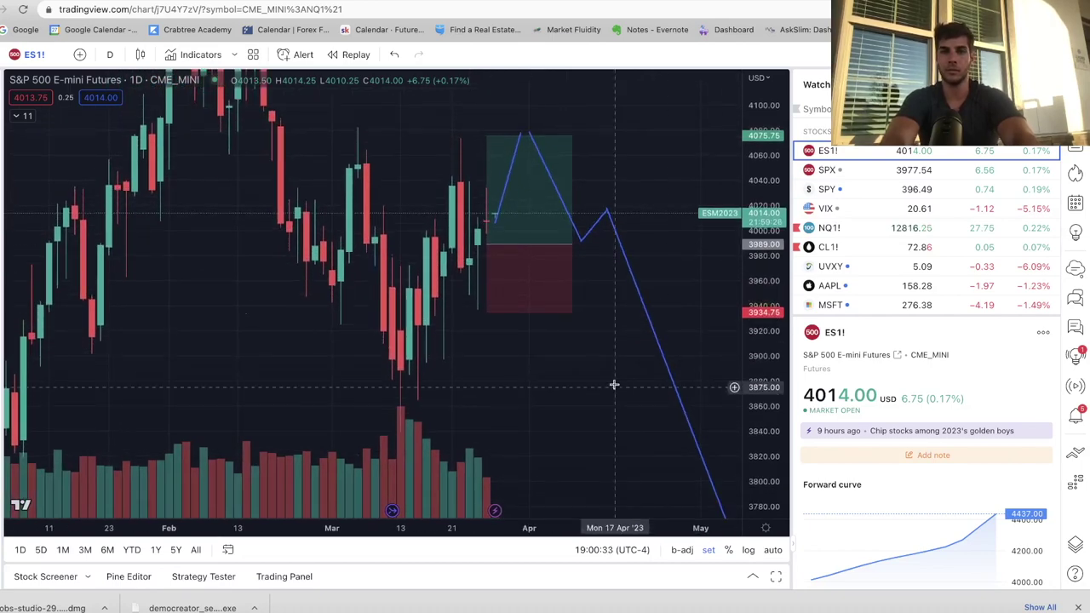
pyautogui.moveTo(613, 383)
pyautogui.mouseDown()
pyautogui.moveTo(576, 285)
pyautogui.moveTo(662, 368)
pyautogui.mouseUp()
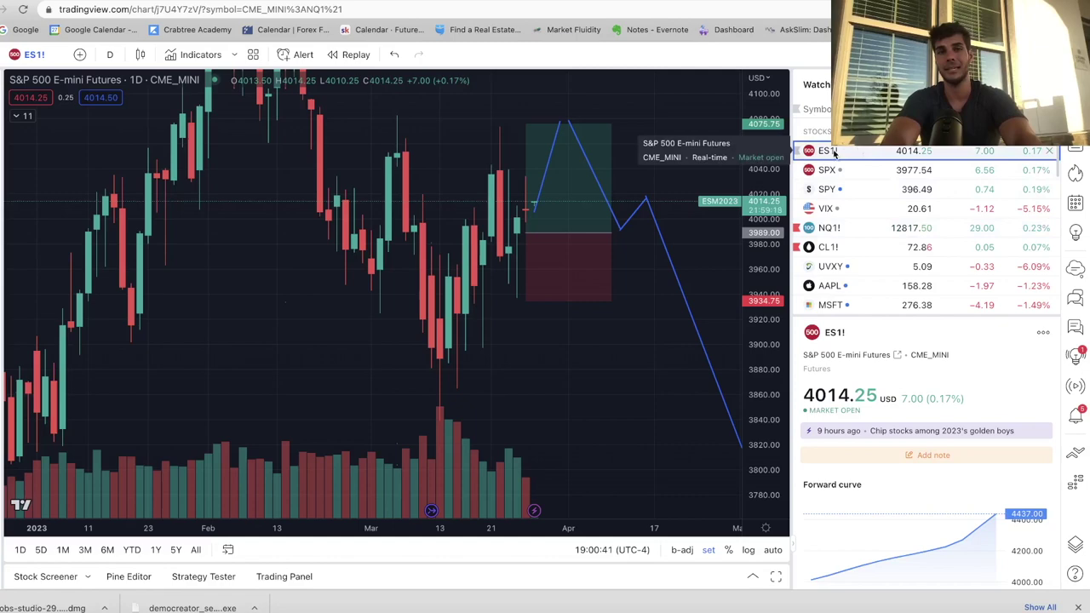
pyautogui.moveTo(469, 146); pyautogui.dragTo(504, 196)
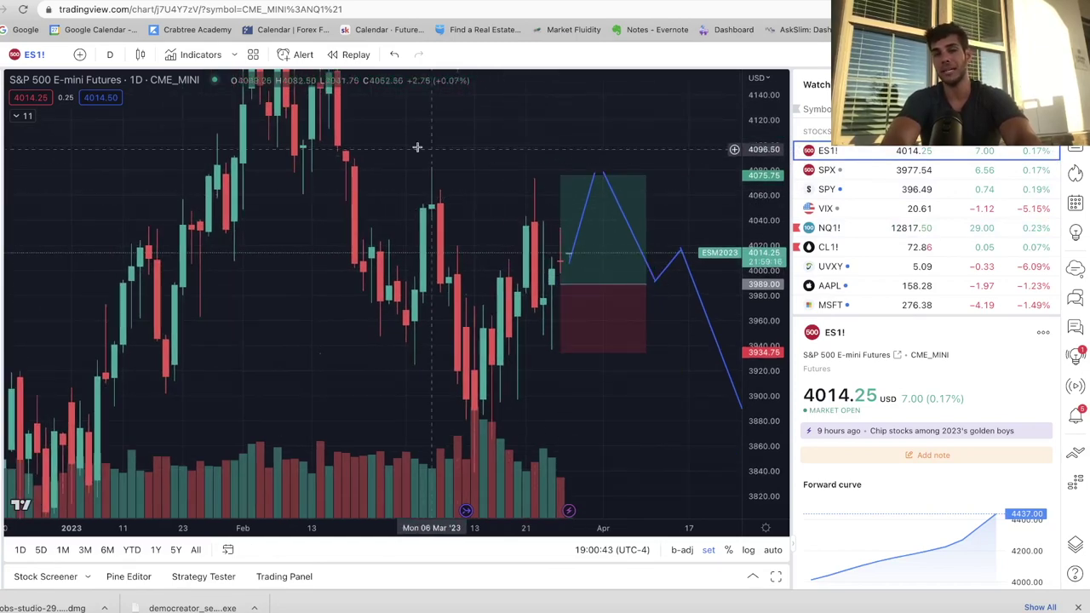
pyautogui.moveTo(635, 445); pyautogui.dragTo(552, 411)
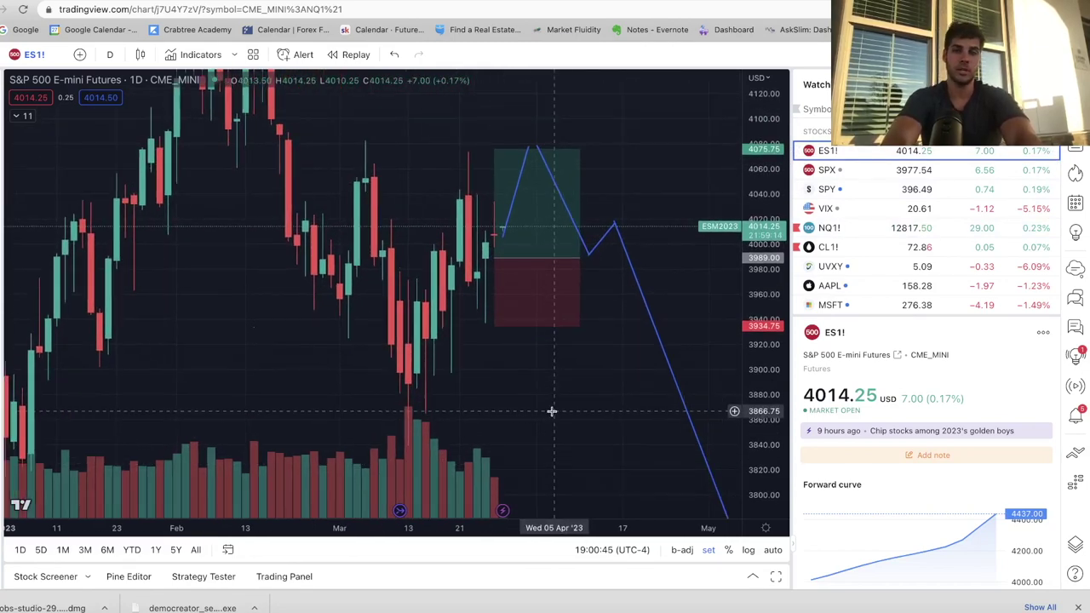
# Load the UVXY daily chart (5.09, down 6.09%) and reframe it to fit its price range
pyautogui.click(868, 266)
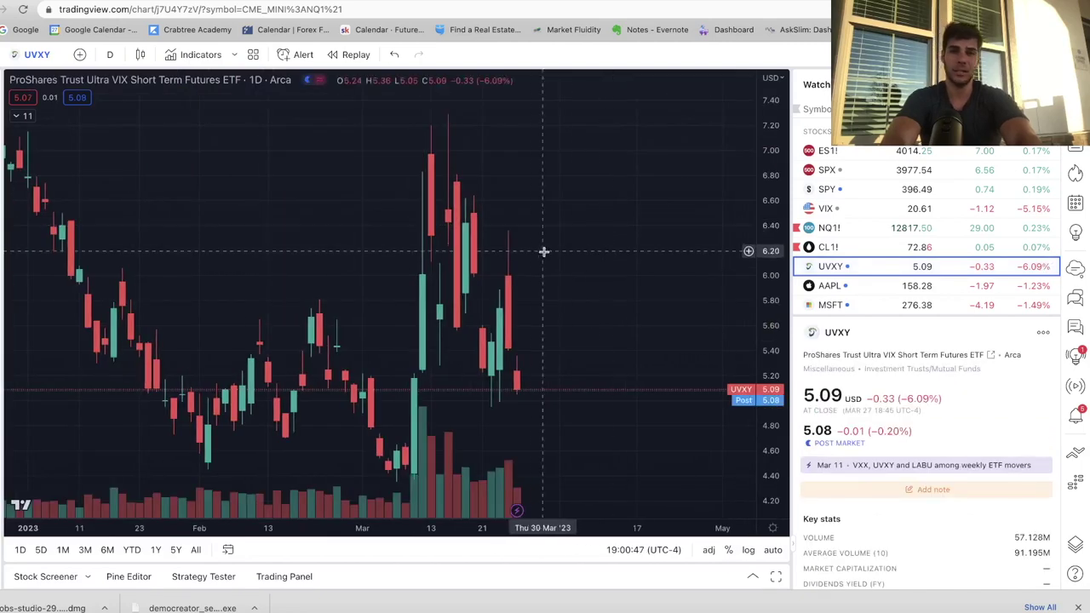
pyautogui.moveTo(543, 251); pyautogui.dragTo(554, 208)
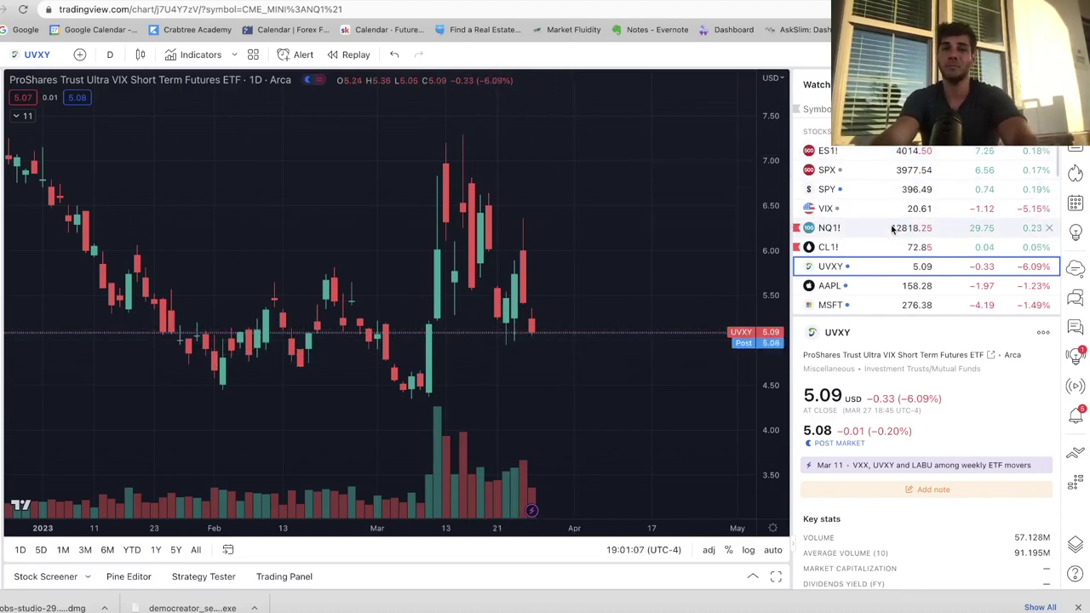
# Return to the NQ1! chart and scroll down the watchlist toward the bond ETFs
pyautogui.click(813, 228)
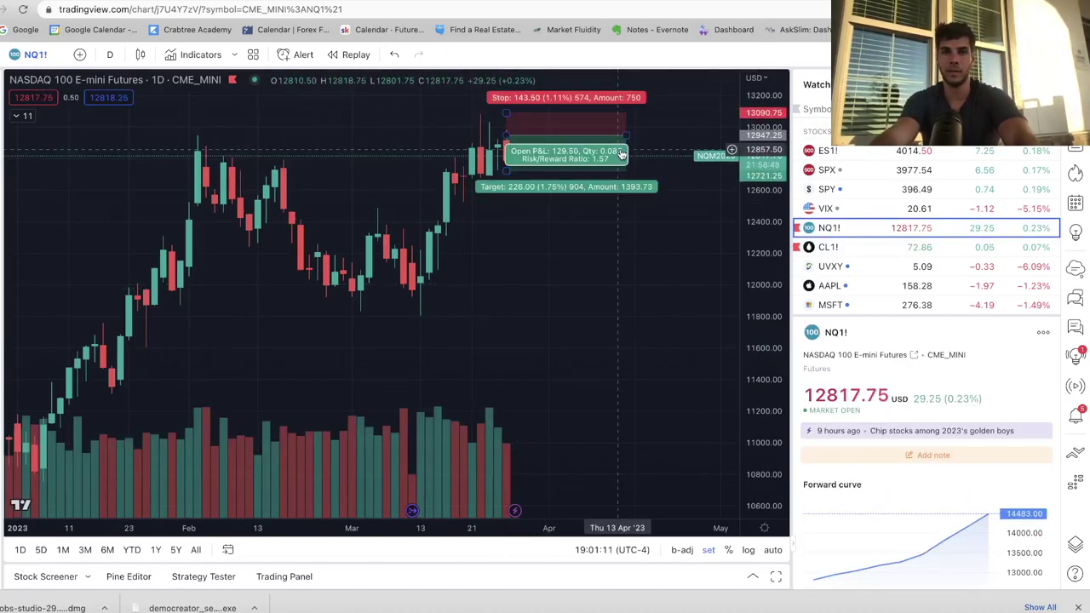
pyautogui.scroll(-2, 918, 225)
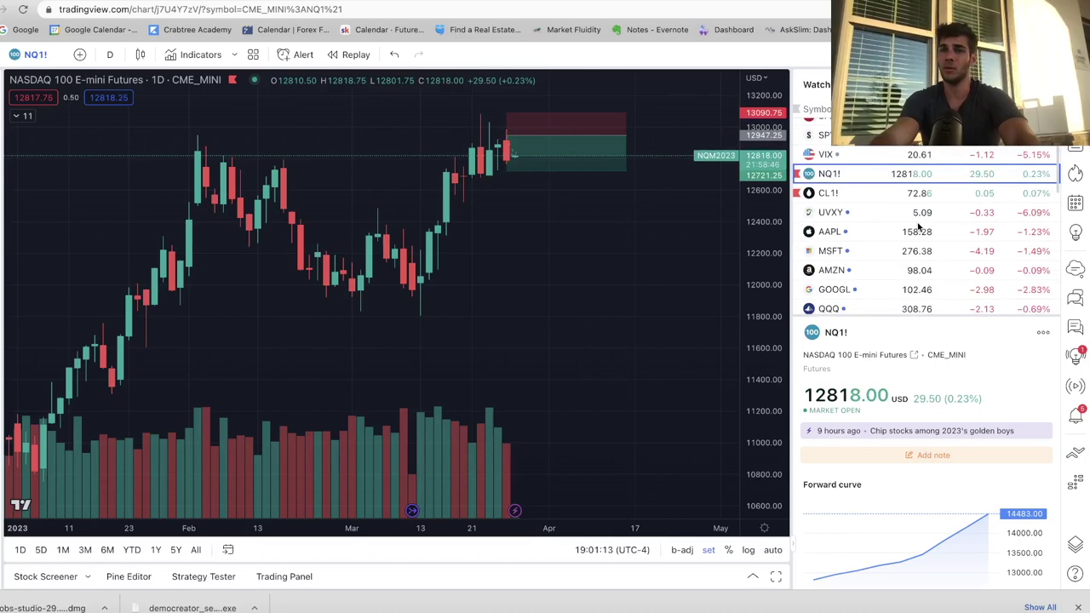
pyautogui.scroll(-3, 918, 225)
pyautogui.scroll(-2, 918, 225)
pyautogui.scroll(-2, 916, 224)
pyautogui.scroll(-2, 915, 223)
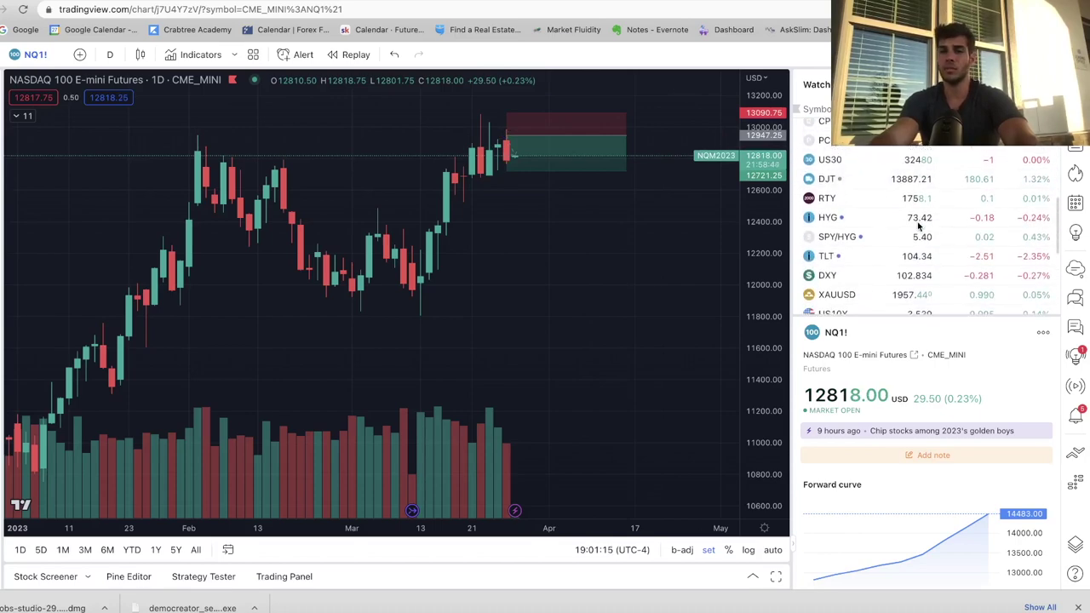
# Review the HYG high-yield bond ETF chart, then switch to SPX closing at 3977.54
pyautogui.click(913, 204)
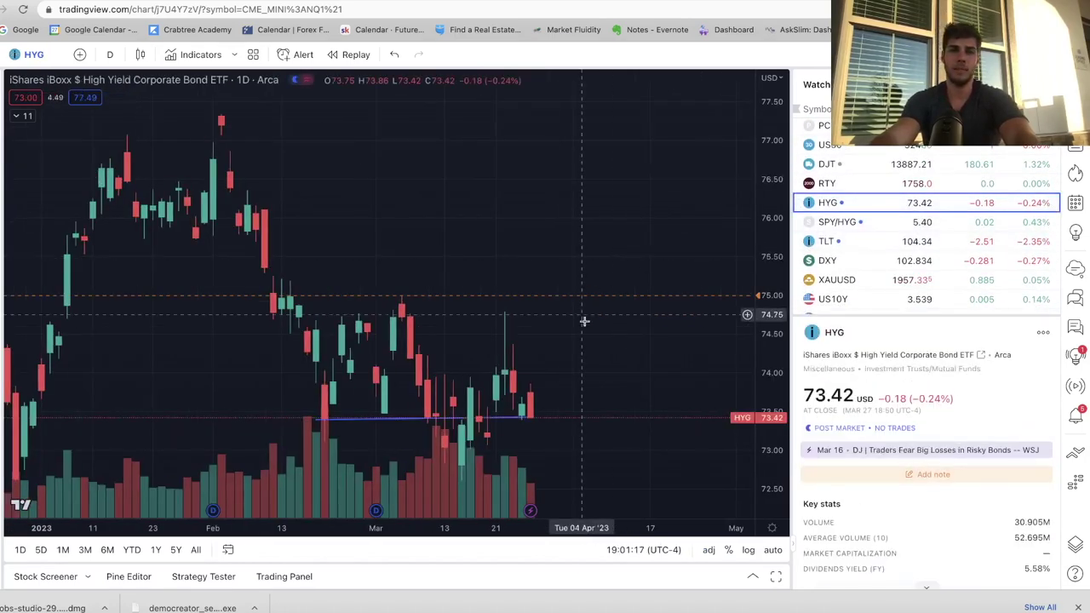
pyautogui.moveTo(592, 278); pyautogui.dragTo(590, 232)
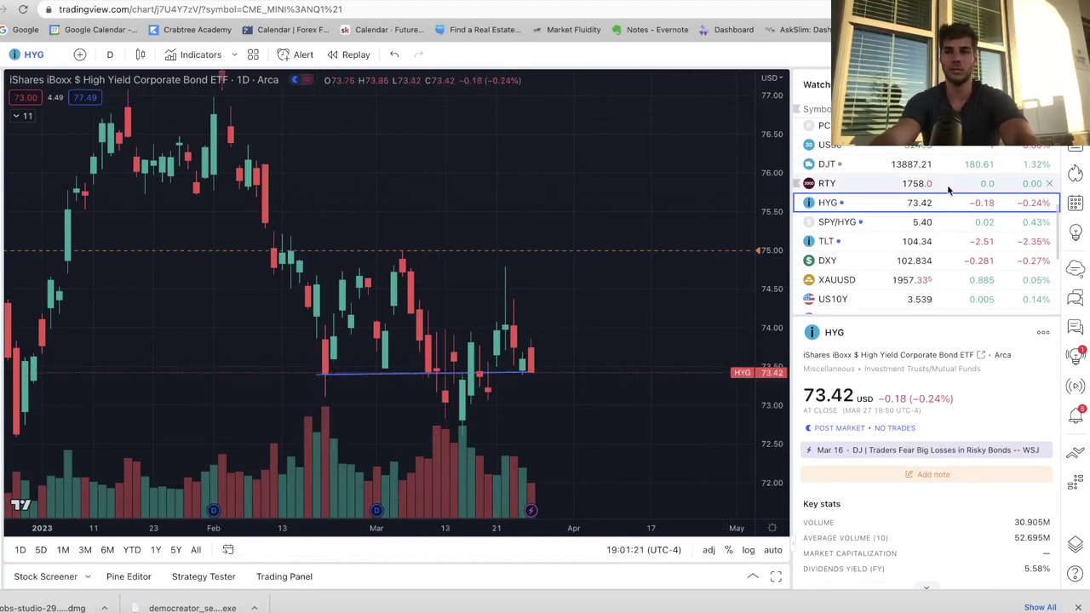
pyautogui.scroll(5, 865, 179)
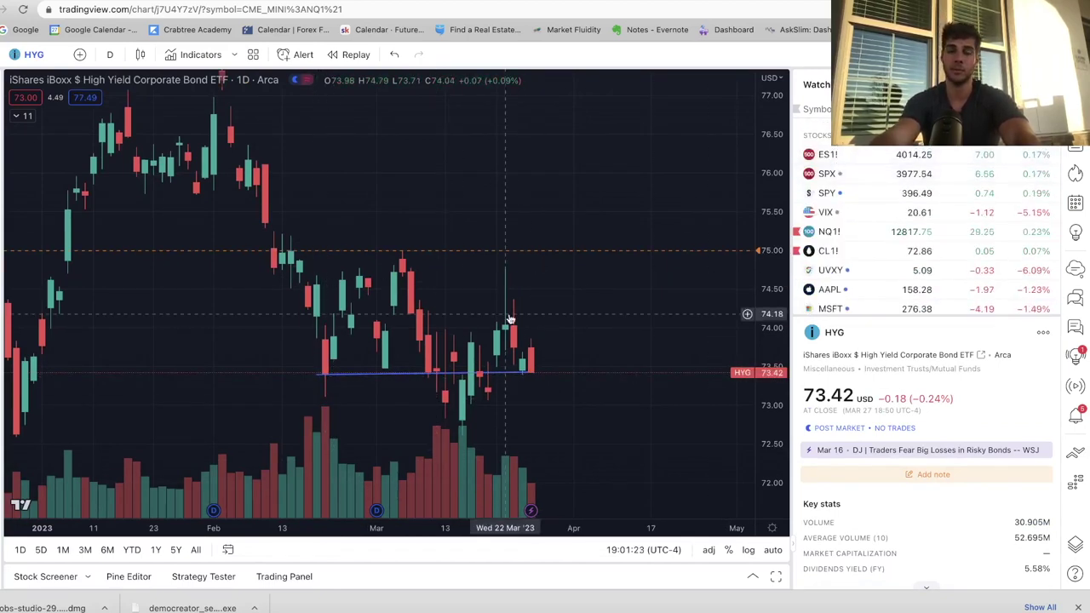
pyautogui.click(905, 174)
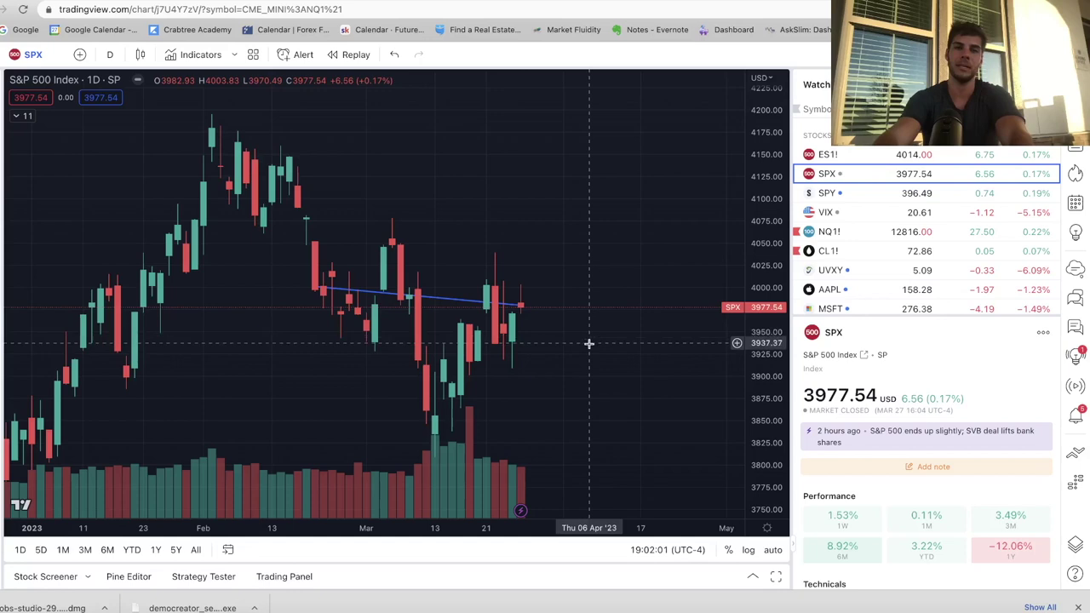
pyautogui.moveTo(922, 192)
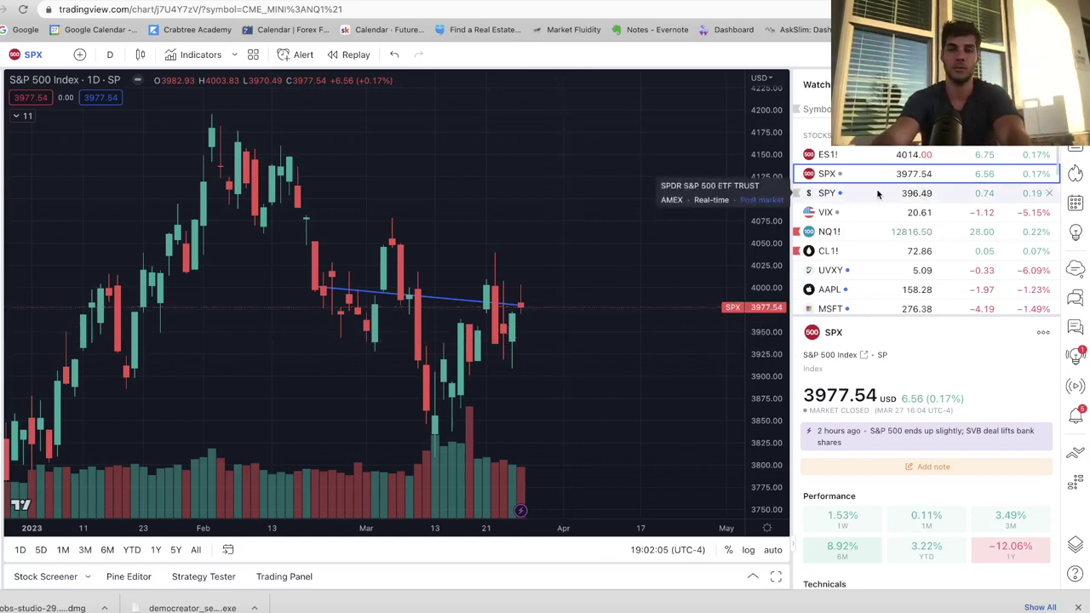
# Flip between the NQ1!, ES1! and NQ1! futures charts to compare their setups
pyautogui.click(855, 233)
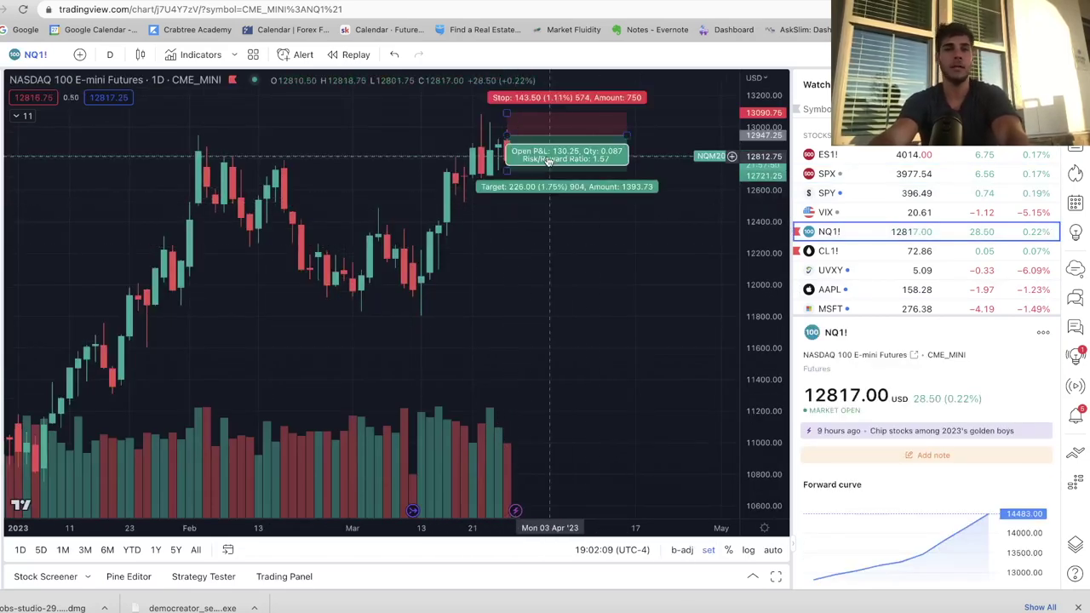
pyautogui.click(858, 155)
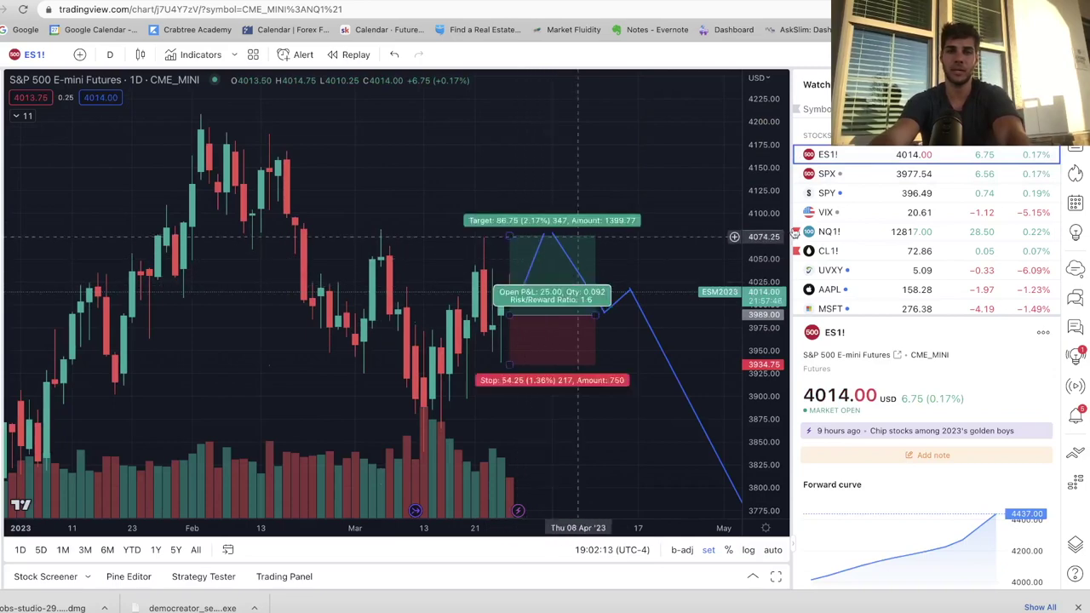
pyautogui.click(862, 244)
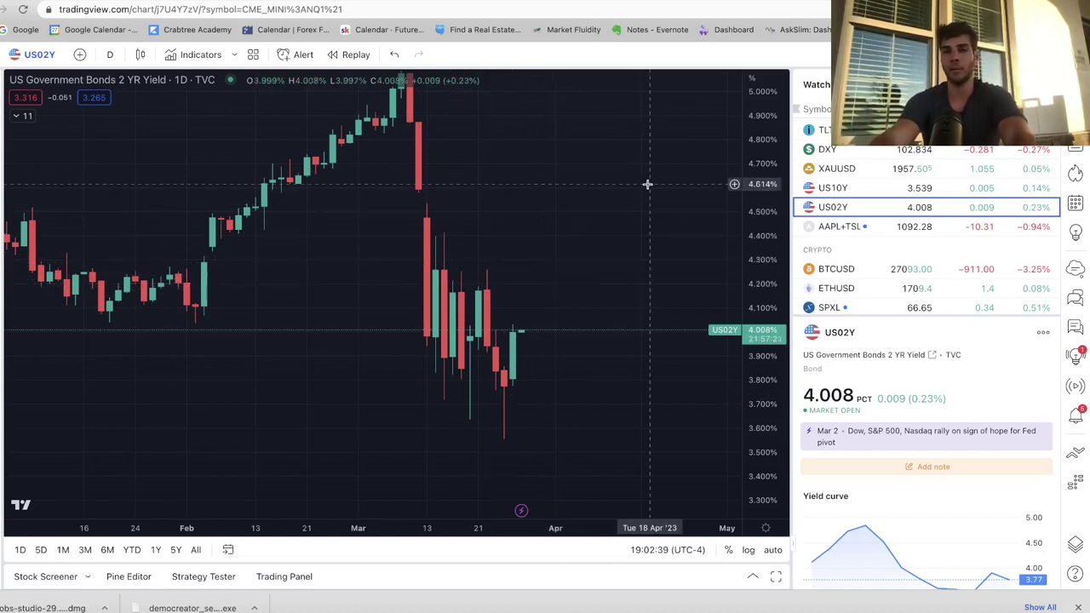
pyautogui.moveTo(919, 188)
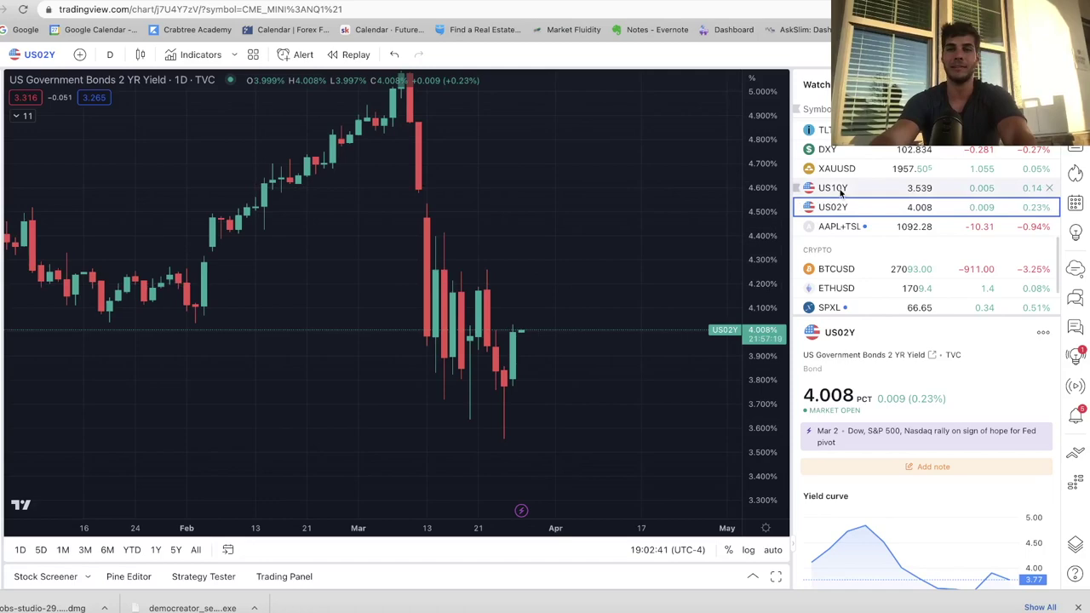
# Load the US10Y daily chart (3.539%, up 0.14%) and zoom out the view
pyautogui.click(838, 189)
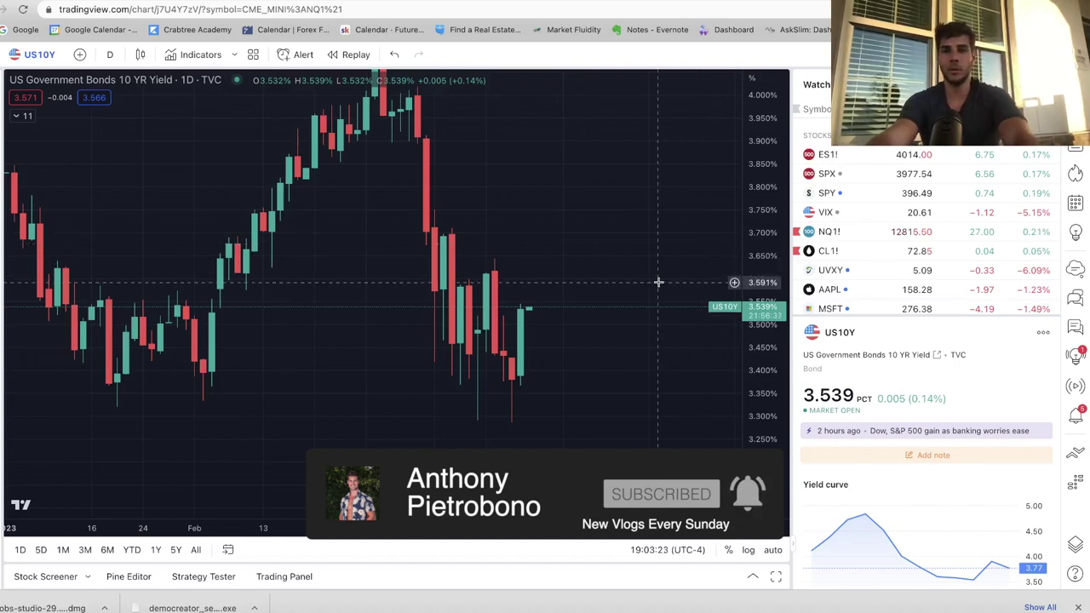
pyautogui.scroll(-1, 911, 244)
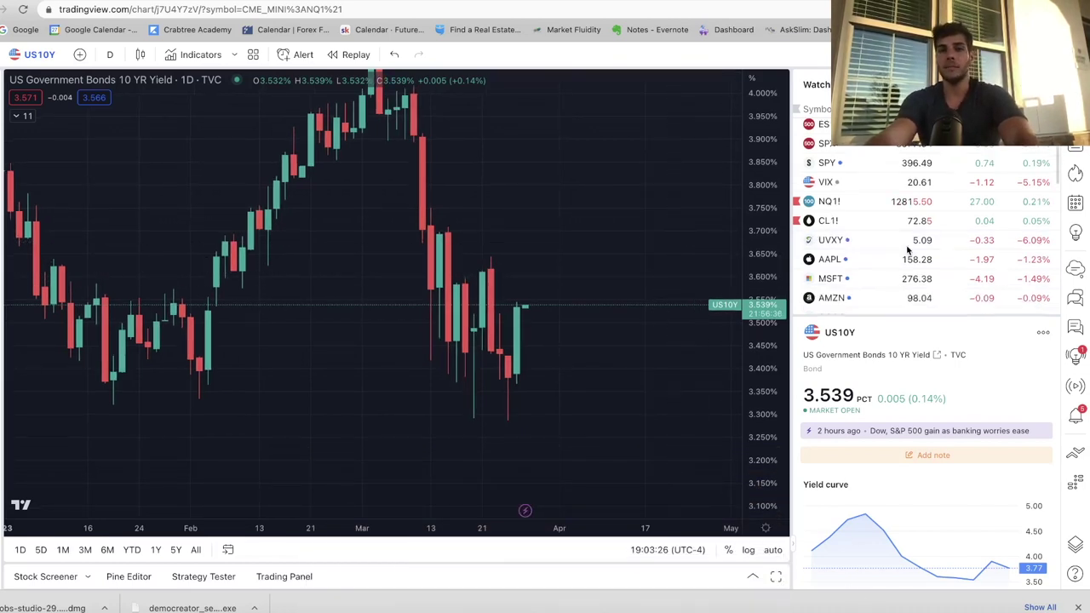